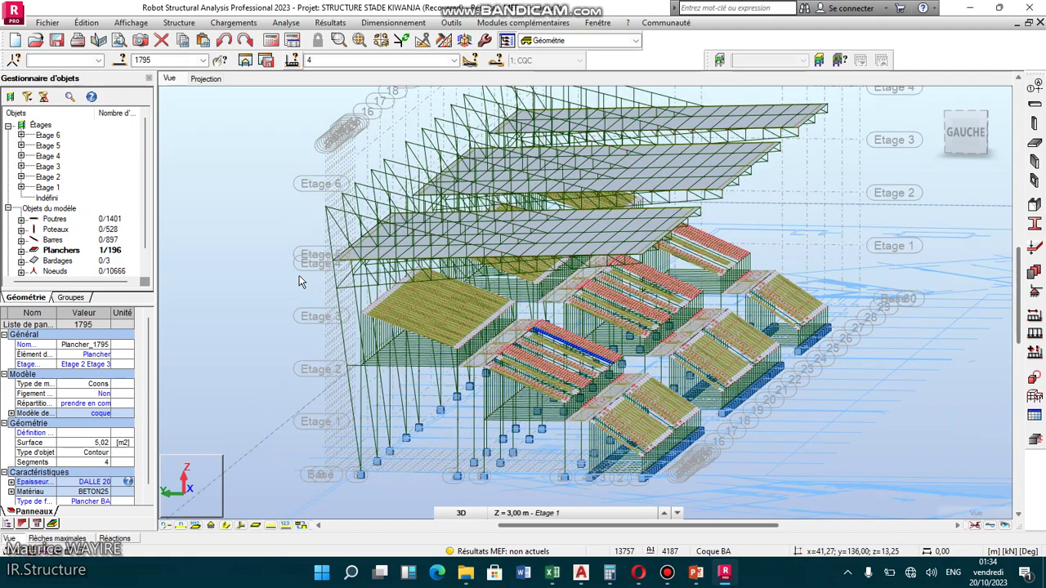
Create a new modal analysis case with 10 modes and active mass directions X and Y only
{"action": "scroll", "coordinate": [298, 277], "scroll_direction": "down", "scroll_amount": 1}
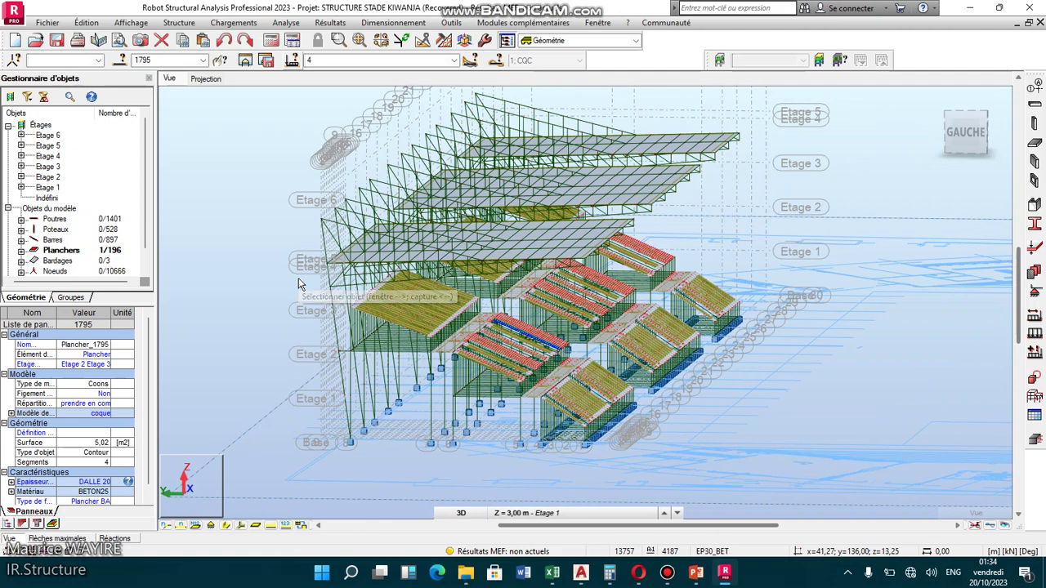
{"action": "left_click", "coordinate": [291, 41]}
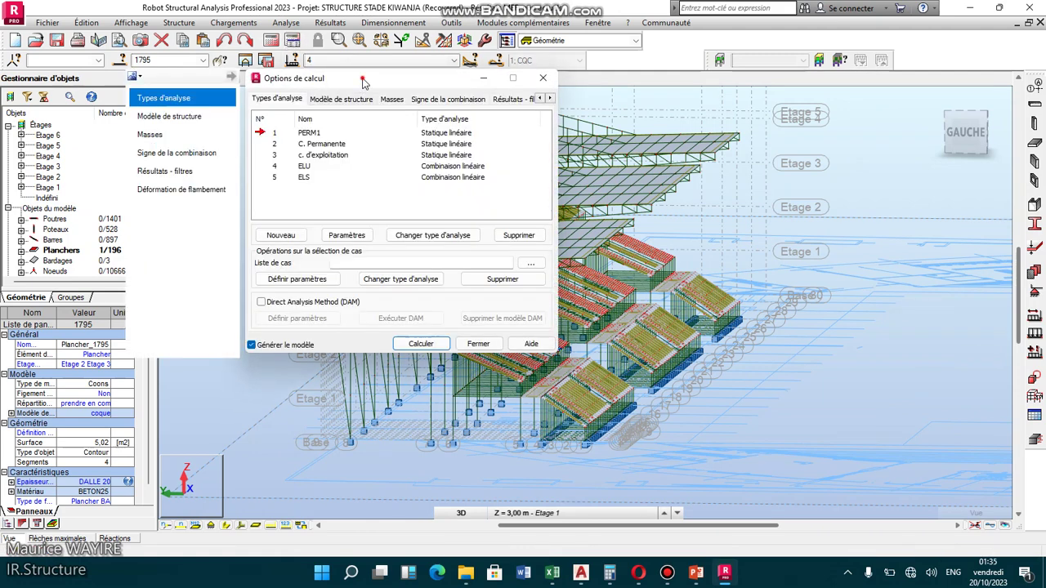
{"action": "left_click", "coordinate": [300, 227]}
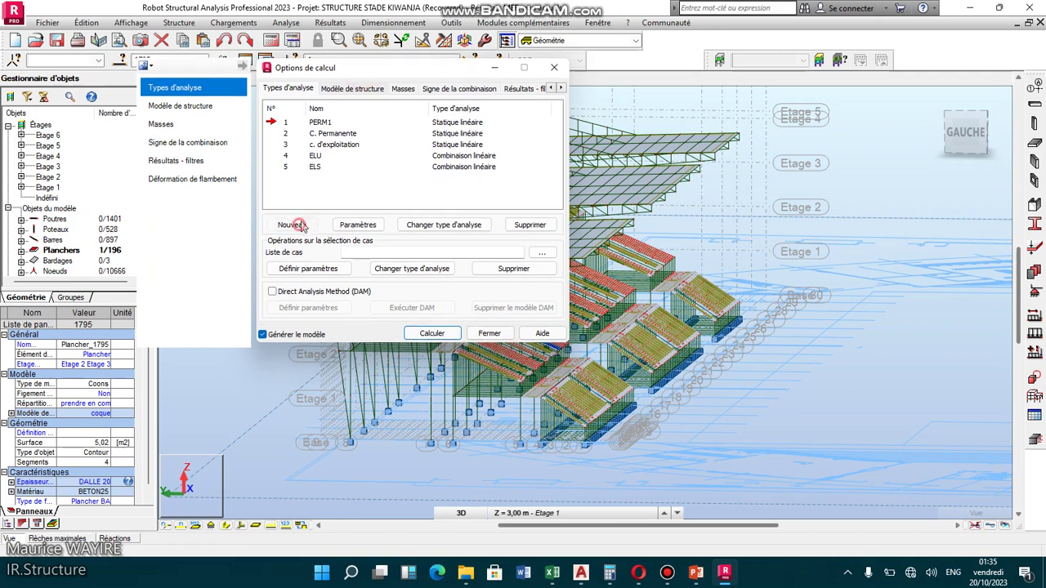
{"action": "left_click", "coordinate": [391, 327]}
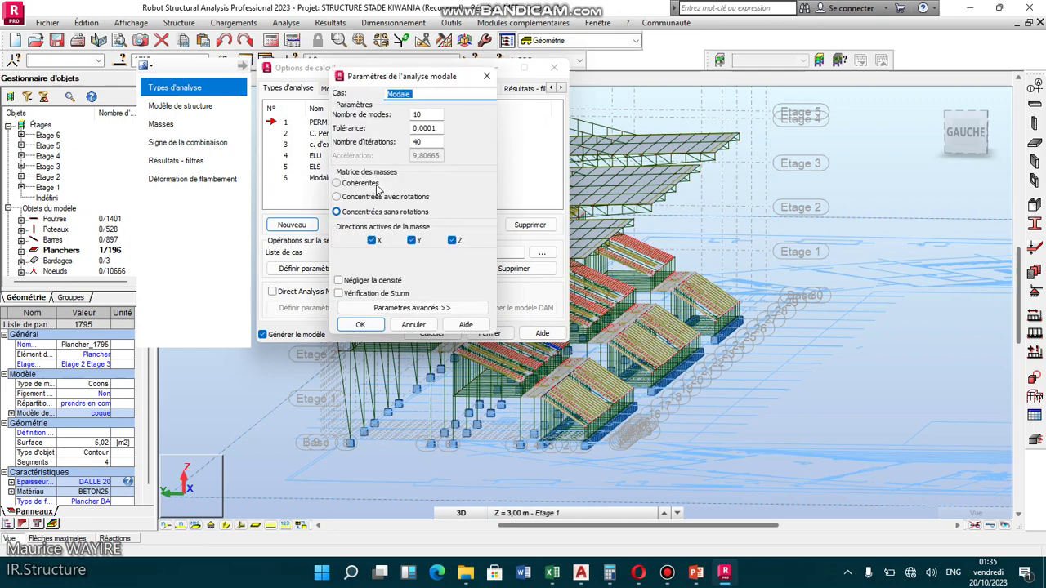
{"action": "left_click", "coordinate": [423, 115]}
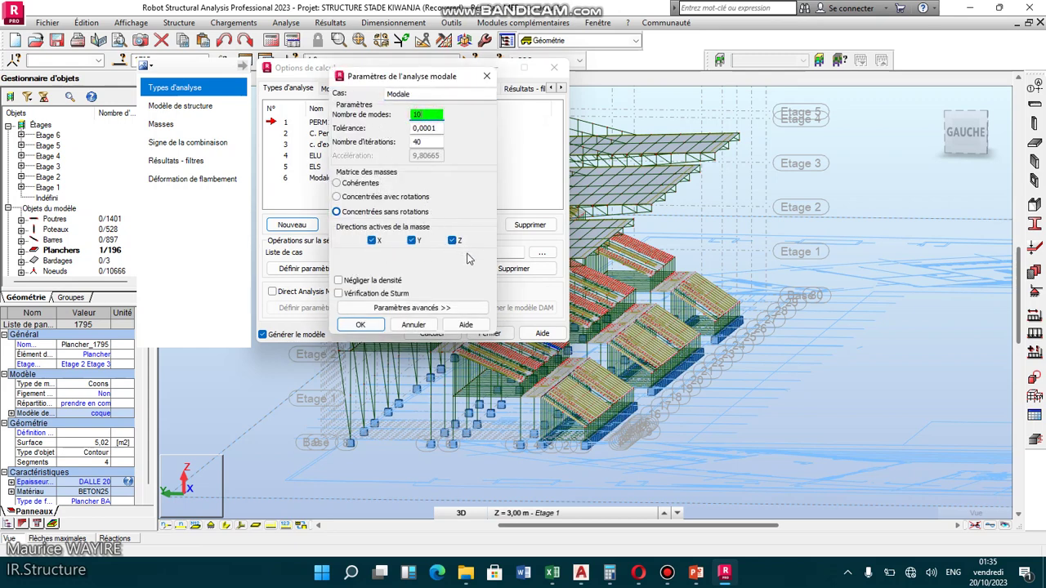
{"action": "left_click", "coordinate": [453, 240]}
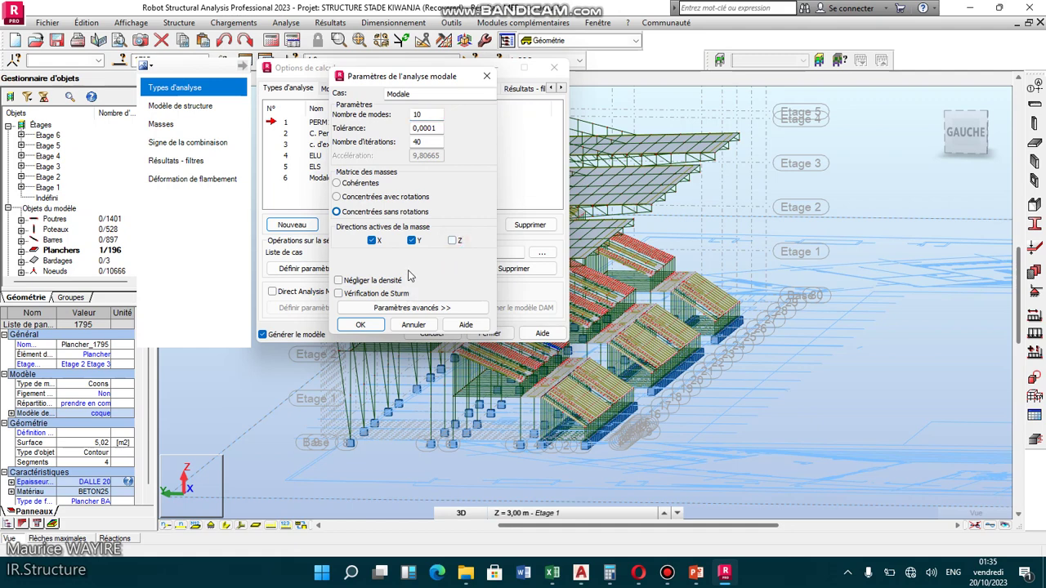
Finish the modal case's advanced parameters: neglect density, use the block Lanczos algorithm, and set damping to 0,04
{"action": "left_click", "coordinate": [410, 308]}
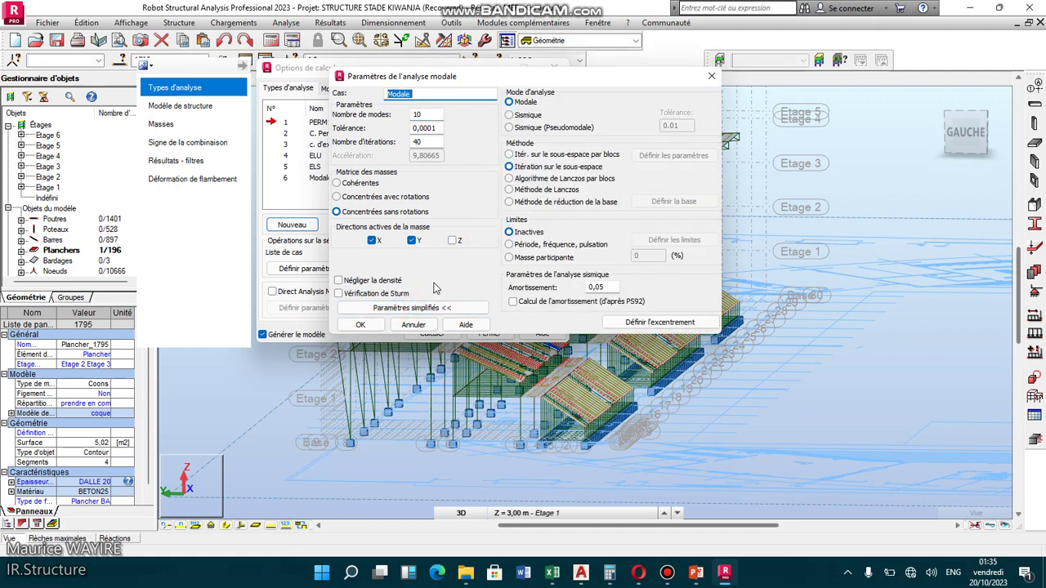
{"action": "left_click", "coordinate": [340, 280]}
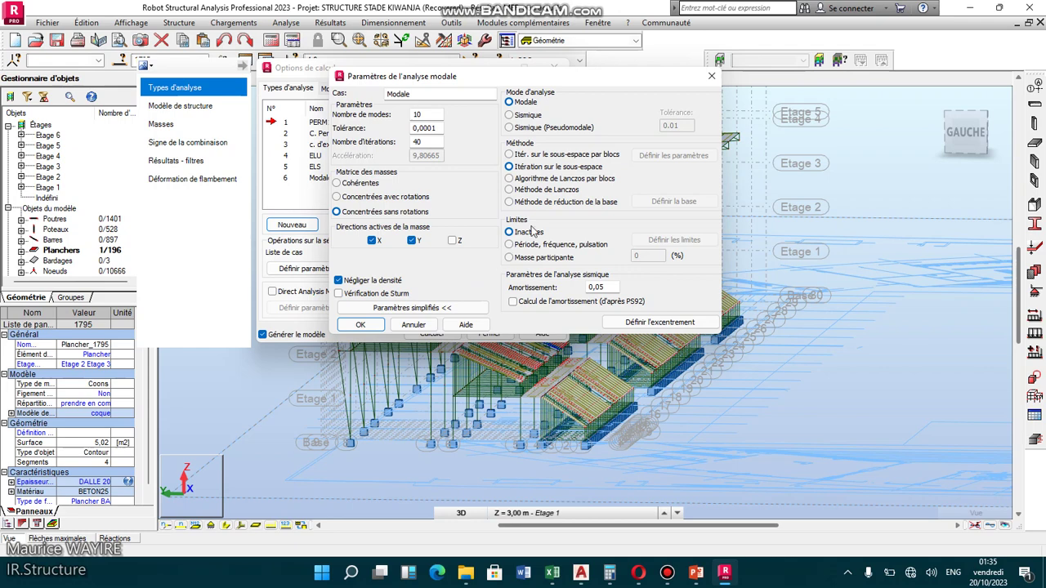
{"action": "left_click", "coordinate": [511, 179]}
{"action": "double_click", "coordinate": [617, 291]}
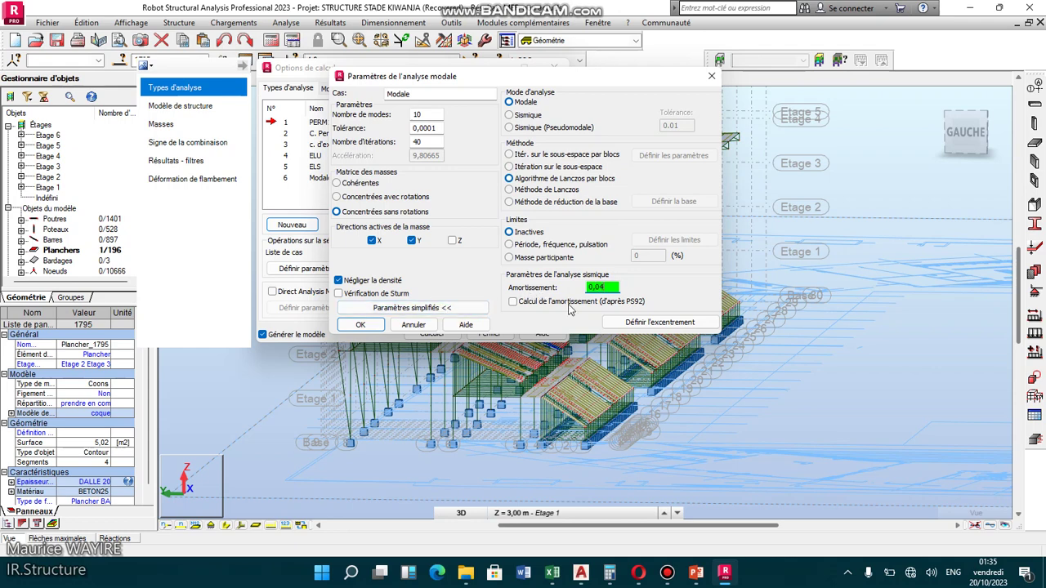
{"action": "left_click", "coordinate": [361, 325]}
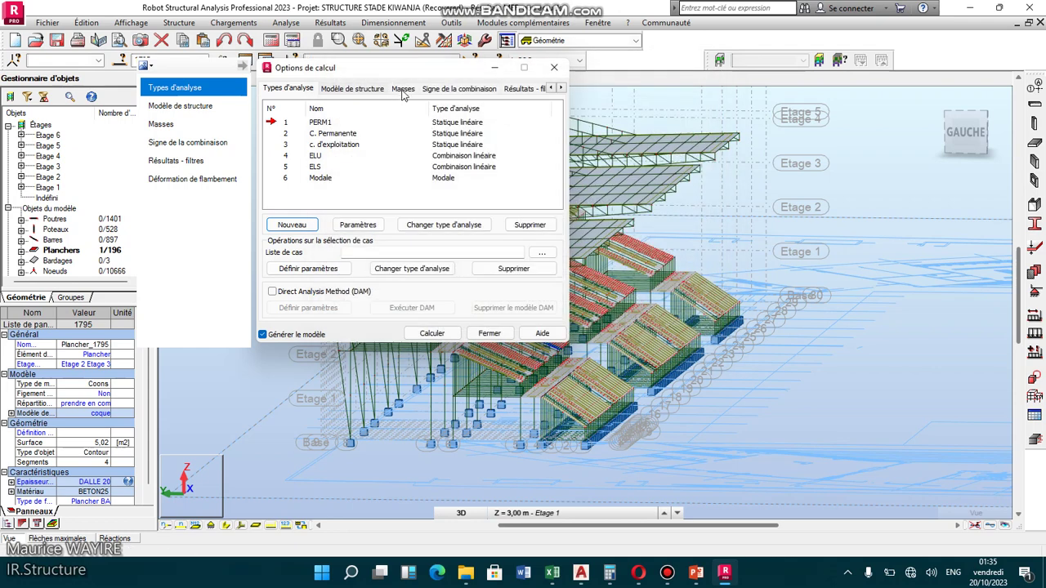
Set up a load-to-mass conversion of cases 1 and 2 in directions X and Y for the dynamic mass
{"action": "left_click", "coordinate": [402, 89]}
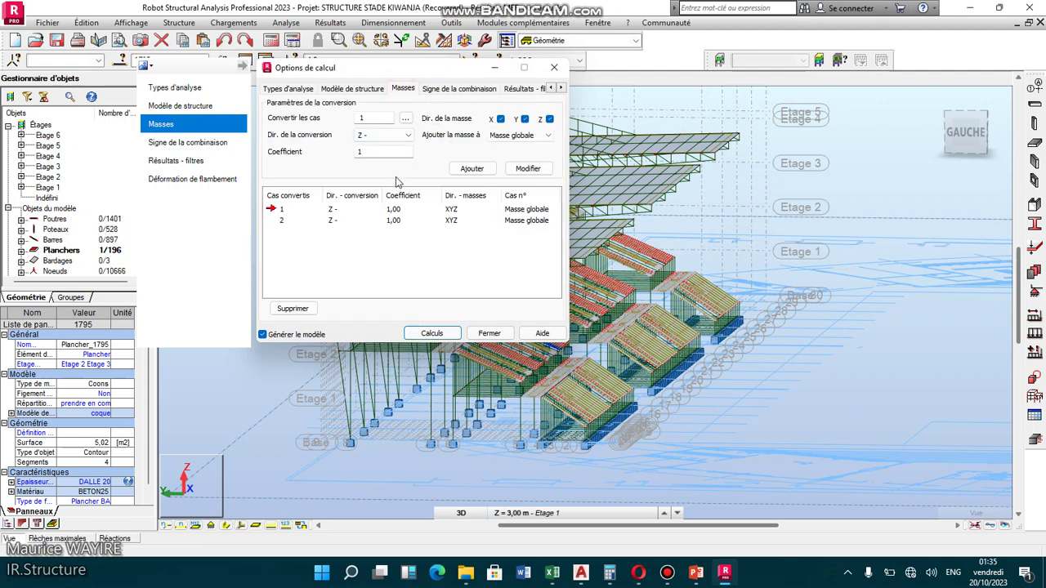
{"action": "left_click", "coordinate": [406, 119]}
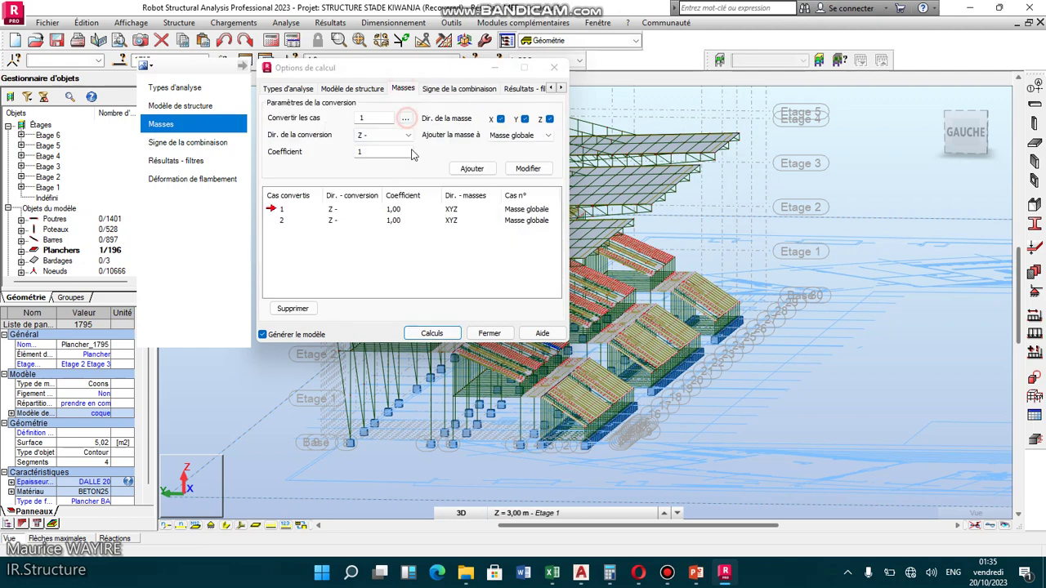
{"action": "left_click_drag", "start_coordinate": [417, 98], "coordinate": [443, 87]}
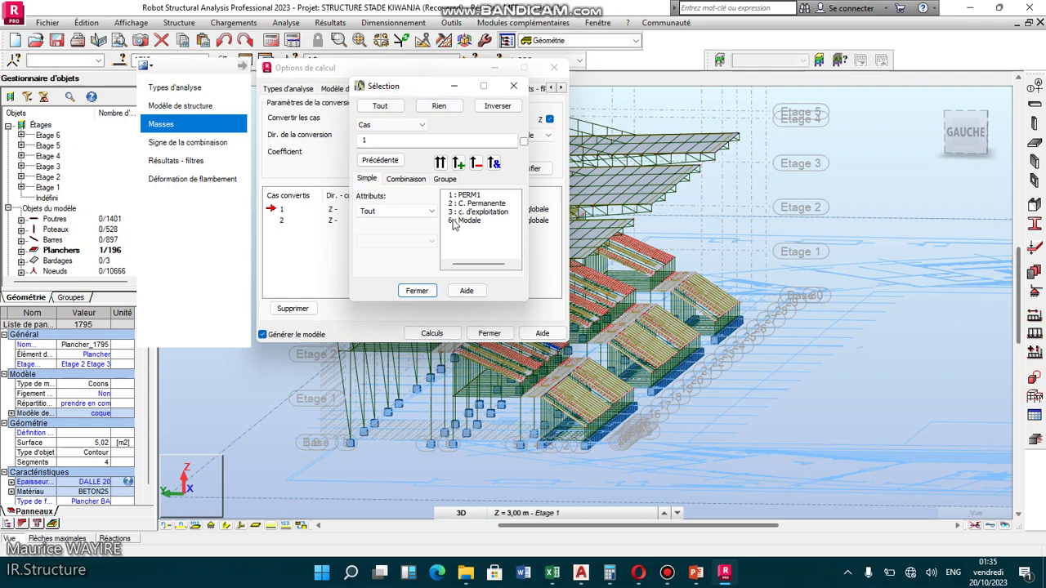
{"action": "left_click", "coordinate": [468, 197]}
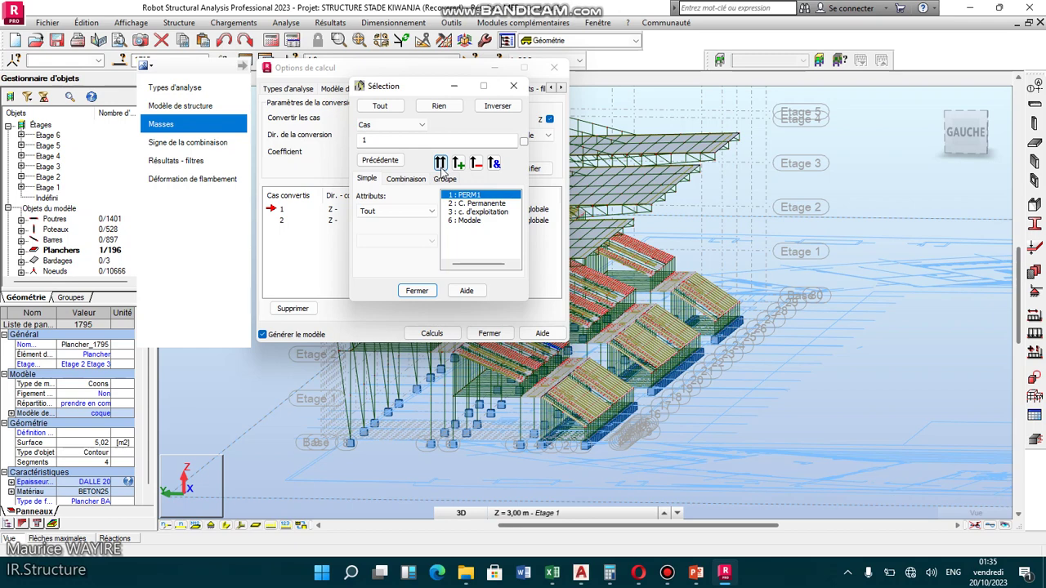
{"action": "left_click", "coordinate": [462, 203], "text": "ctrl"}
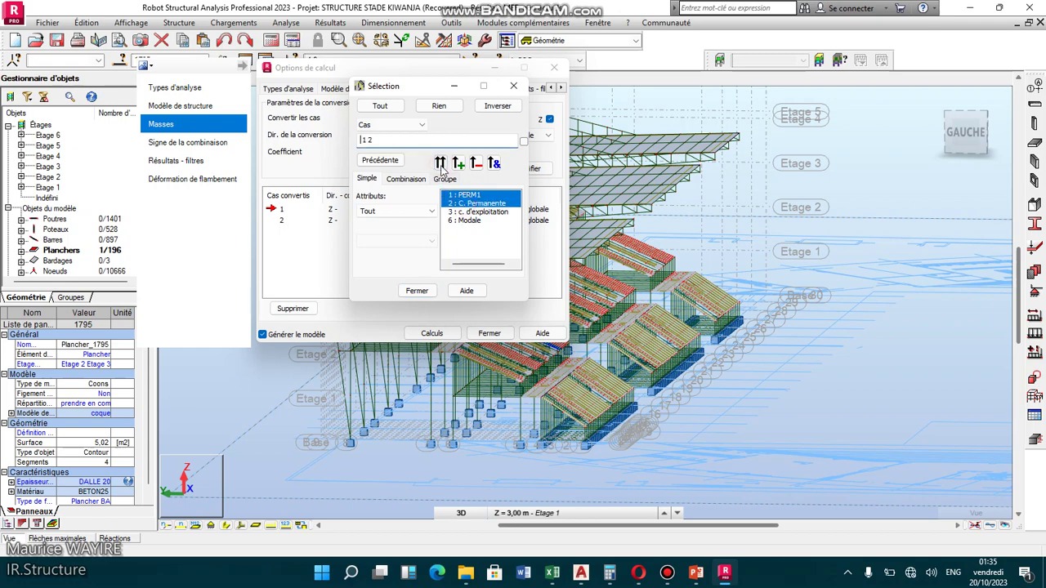
{"action": "left_click", "coordinate": [417, 291]}
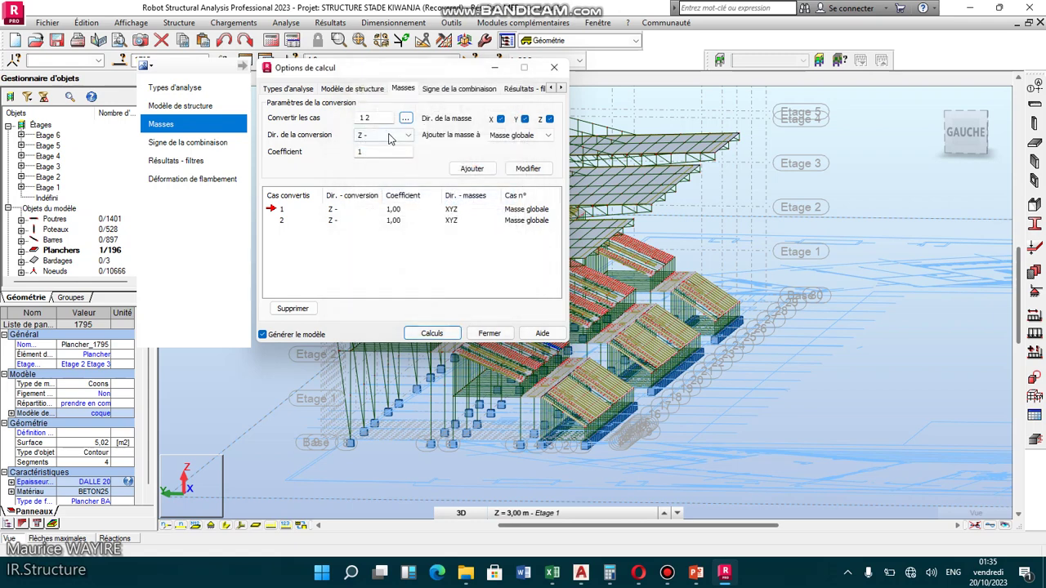
{"action": "left_click", "coordinate": [549, 119]}
{"action": "left_click", "coordinate": [539, 135]}
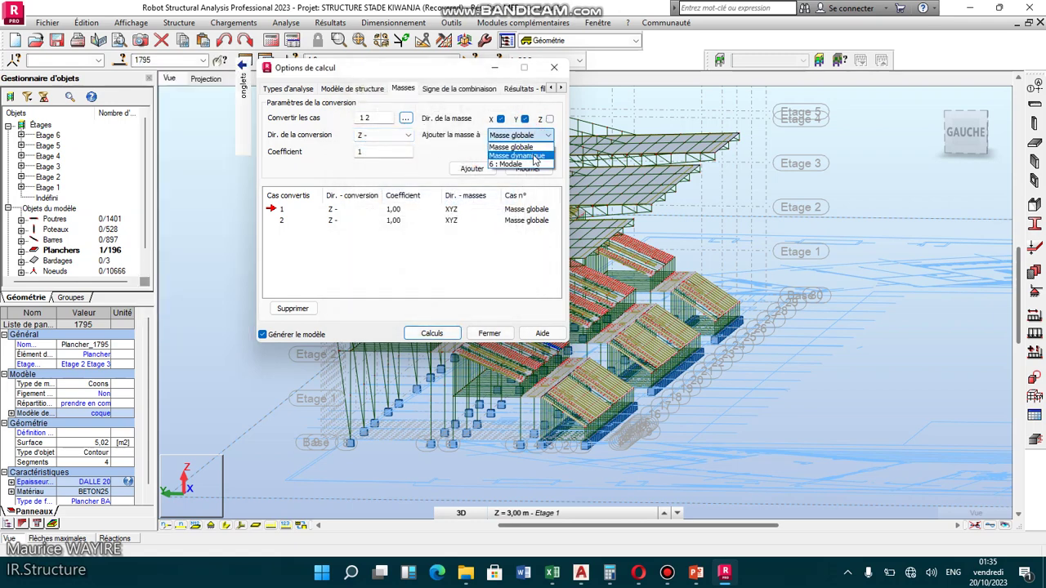
{"action": "left_click", "coordinate": [519, 148]}
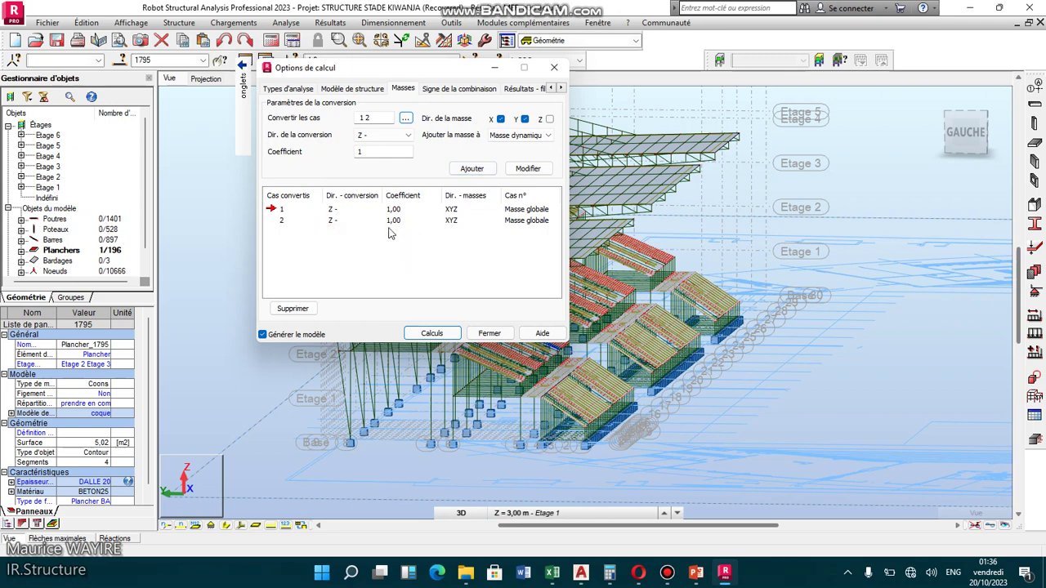
Replace the existing mass conversions with cases 1 and 2, coefficient 1, in directions X and Y, added to the dynamic mass
{"action": "left_click", "coordinate": [292, 309]}
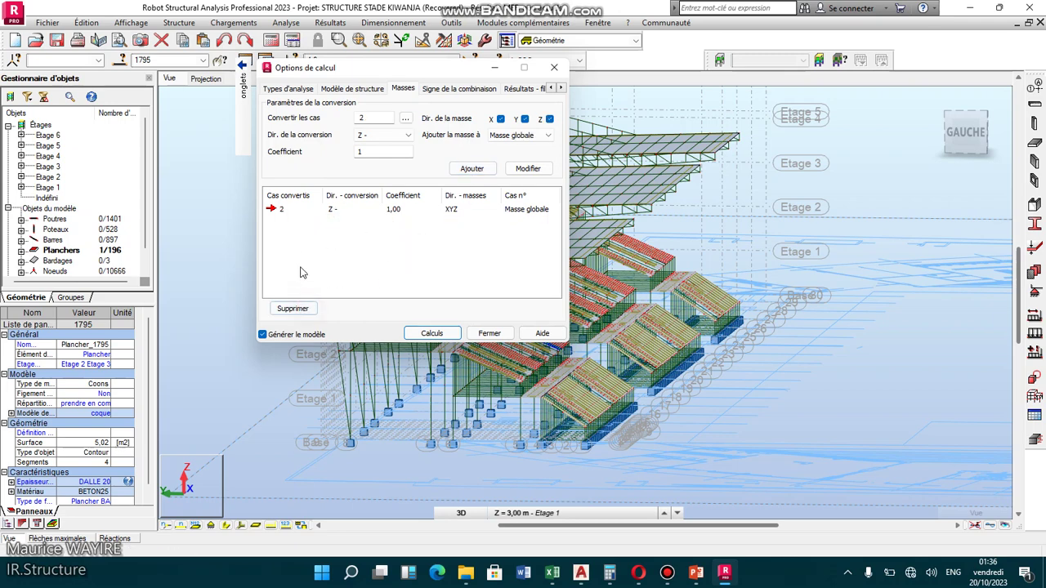
{"action": "left_click", "coordinate": [292, 309]}
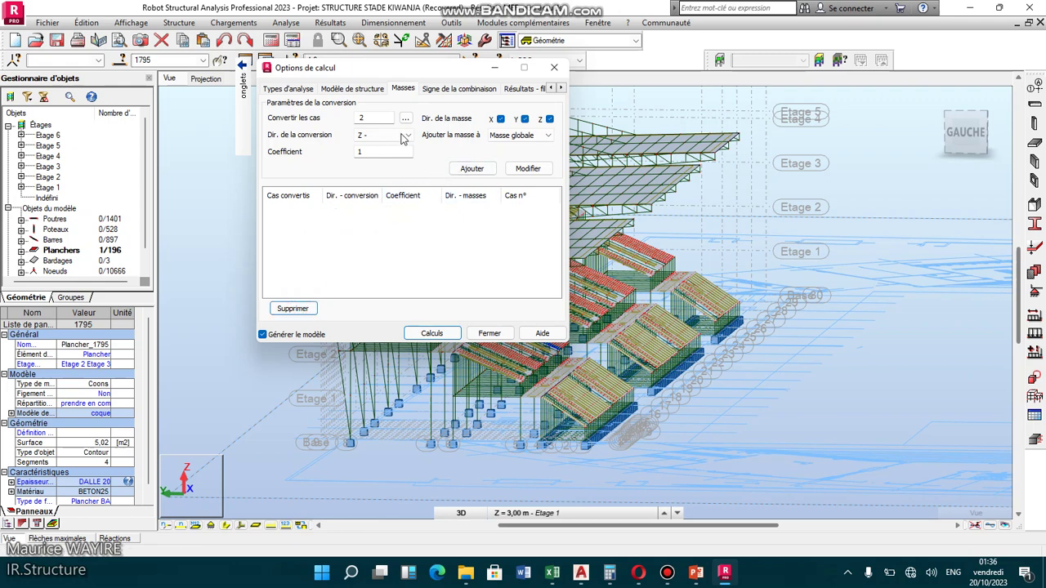
{"action": "left_click", "coordinate": [406, 118]}
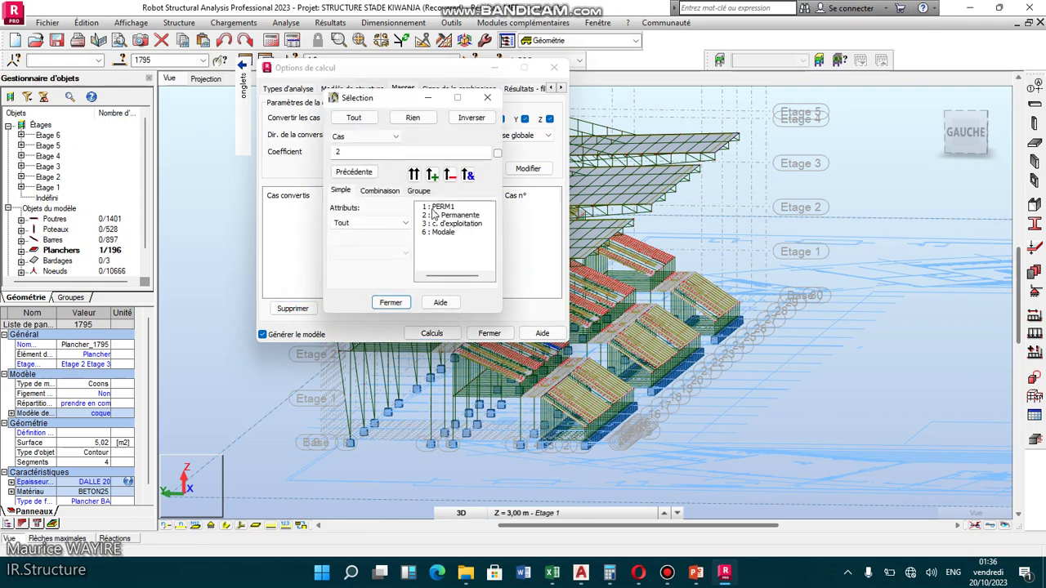
{"action": "left_click_drag", "start_coordinate": [434, 215], "coordinate": [431, 207]}
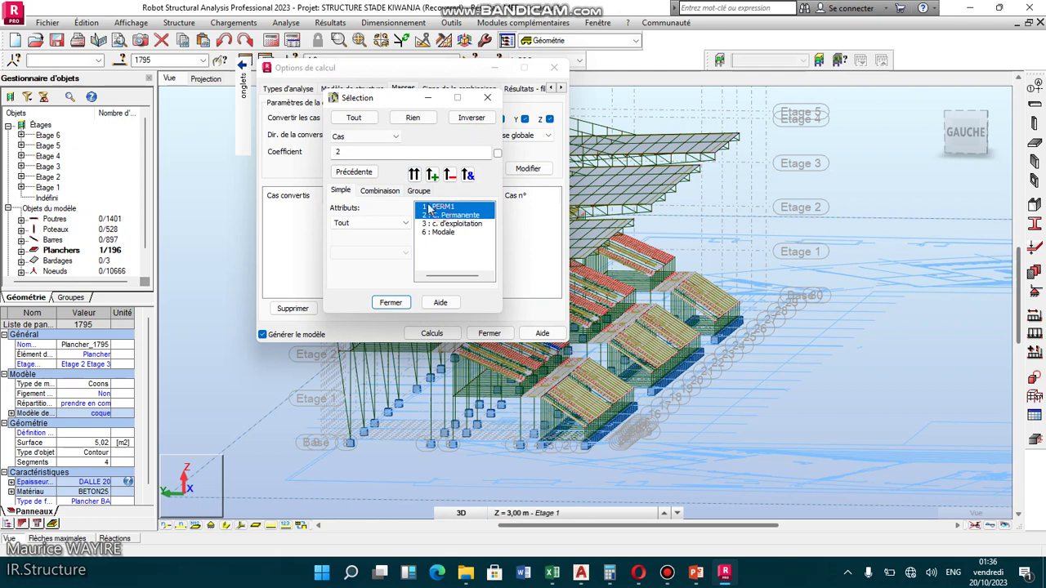
{"action": "left_click", "coordinate": [414, 175]}
{"action": "left_click", "coordinate": [391, 303]}
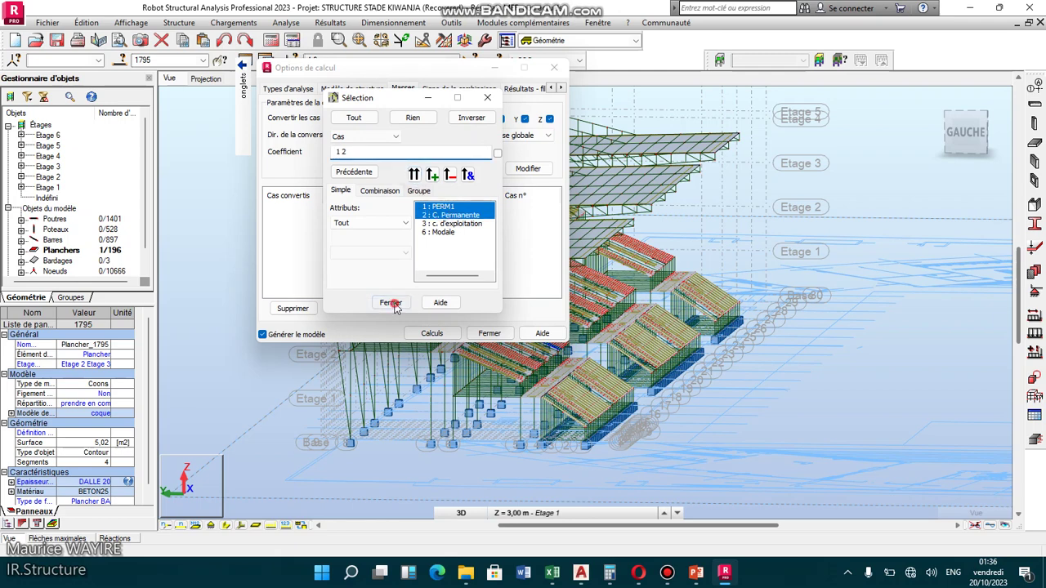
{"action": "left_click", "coordinate": [520, 135]}
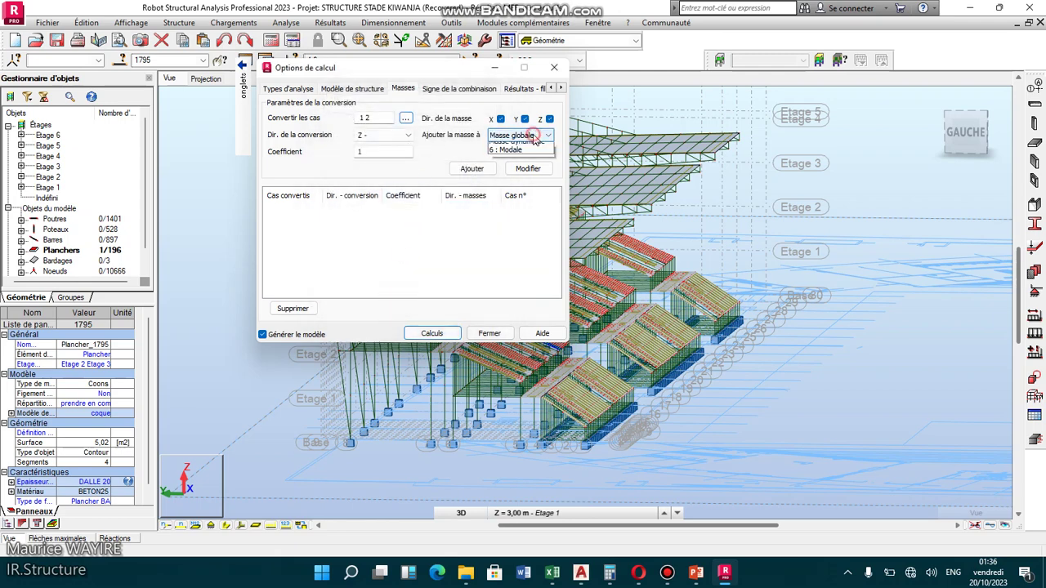
{"action": "left_click", "coordinate": [527, 155]}
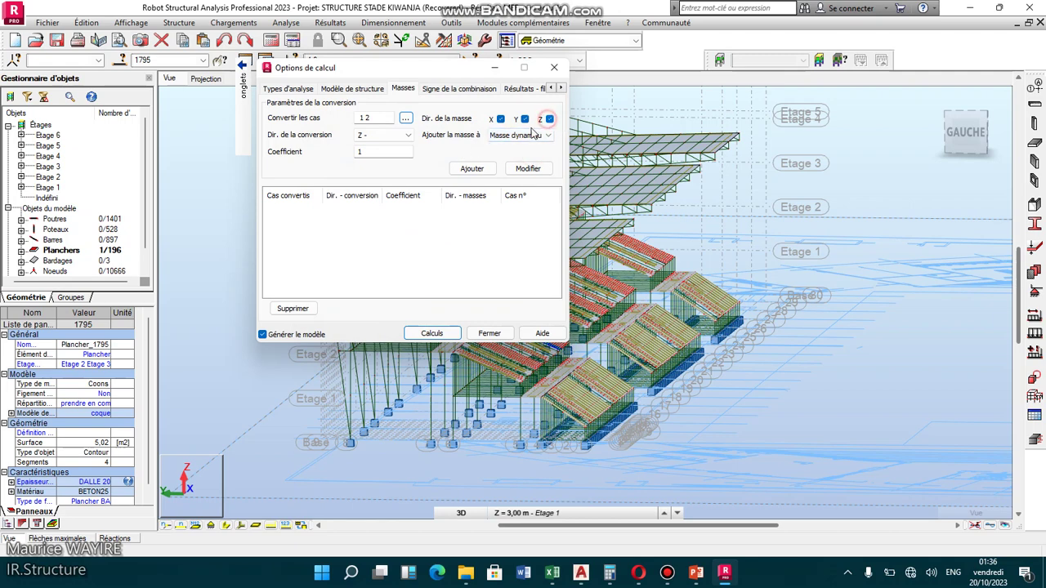
{"action": "left_click", "coordinate": [549, 119]}
{"action": "left_click", "coordinate": [478, 169]}
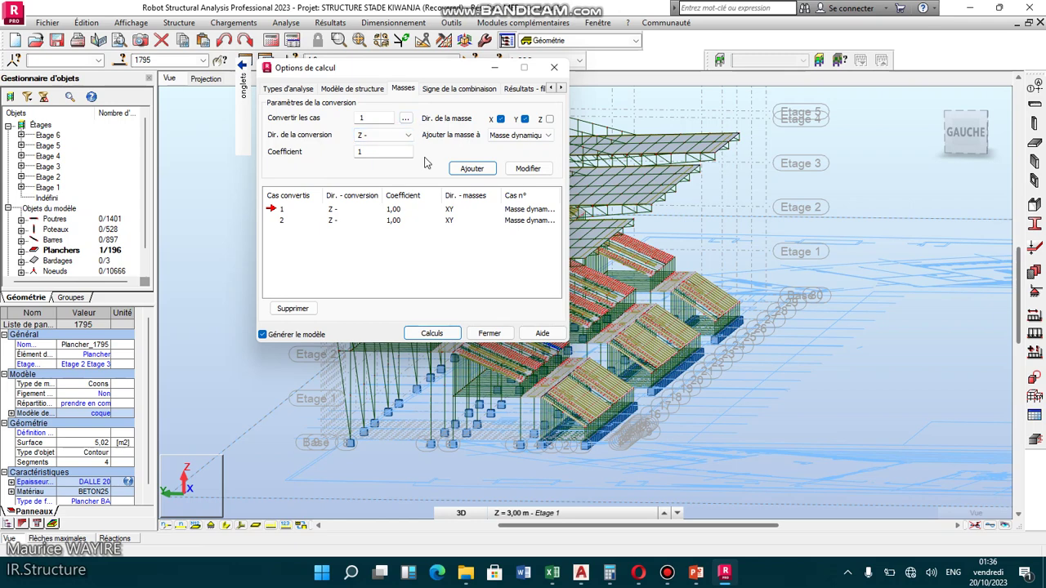
Add a mass conversion for case 3 (c. d'exploitation) with coefficient 0,24, directions X and Y, added to the dynamic mass
{"action": "left_click", "coordinate": [406, 119]}
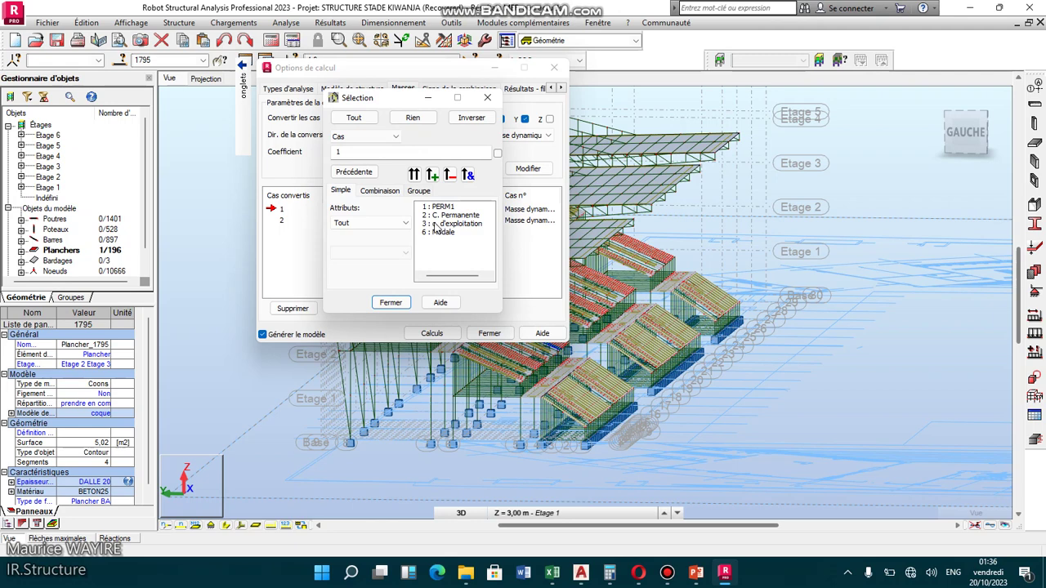
{"action": "left_click", "coordinate": [436, 225]}
{"action": "left_click", "coordinate": [427, 233], "text": "shift"}
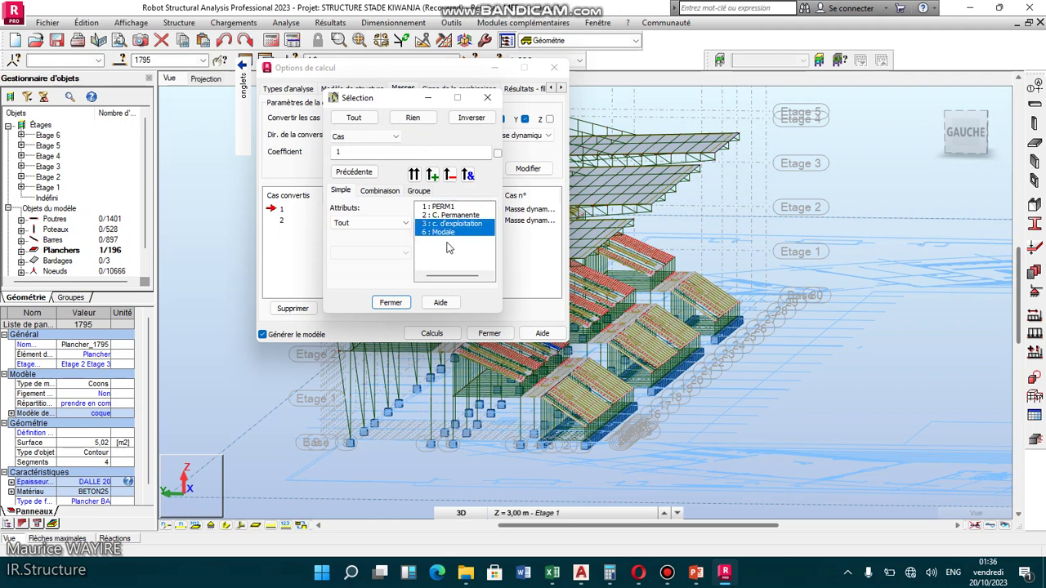
{"action": "left_click", "coordinate": [414, 174]}
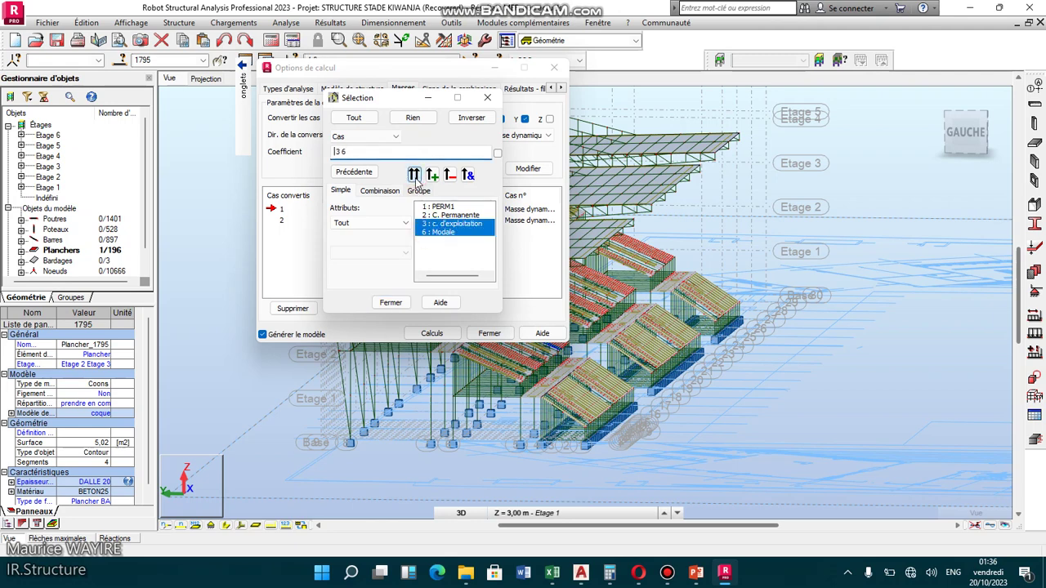
{"action": "left_click", "coordinate": [439, 236]}
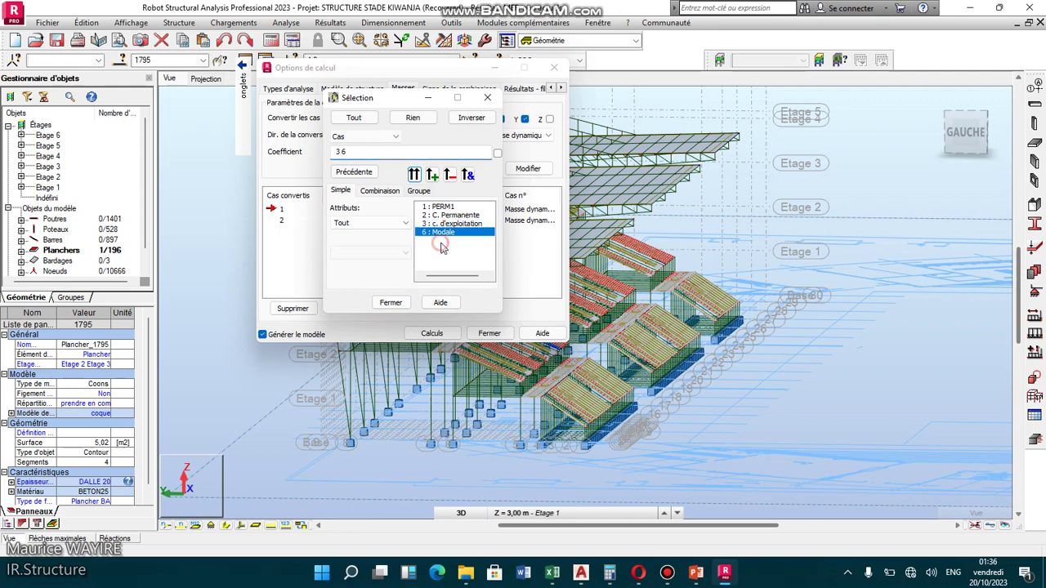
{"action": "left_click", "coordinate": [437, 224]}
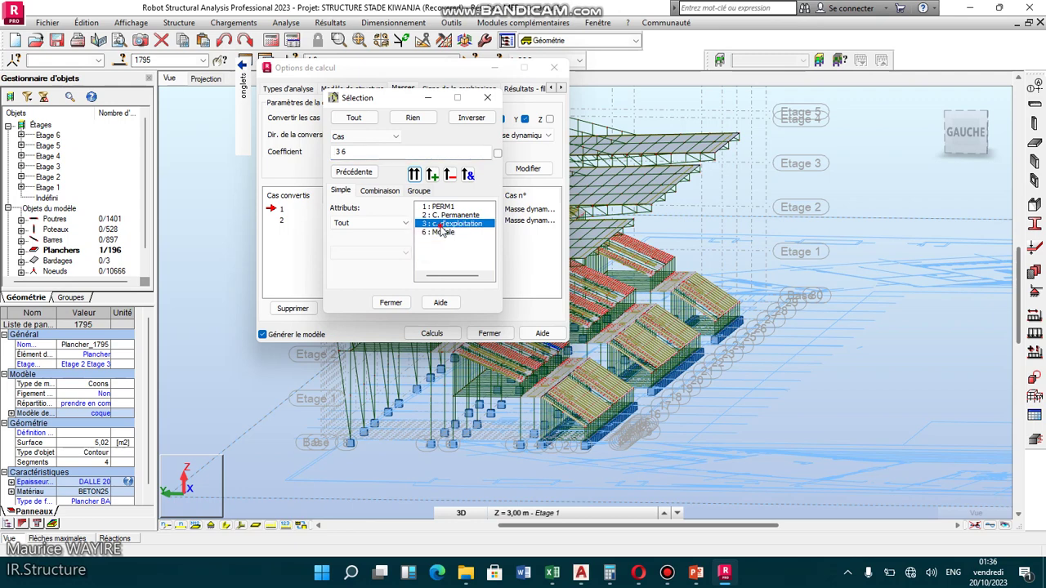
{"action": "left_click", "coordinate": [413, 174]}
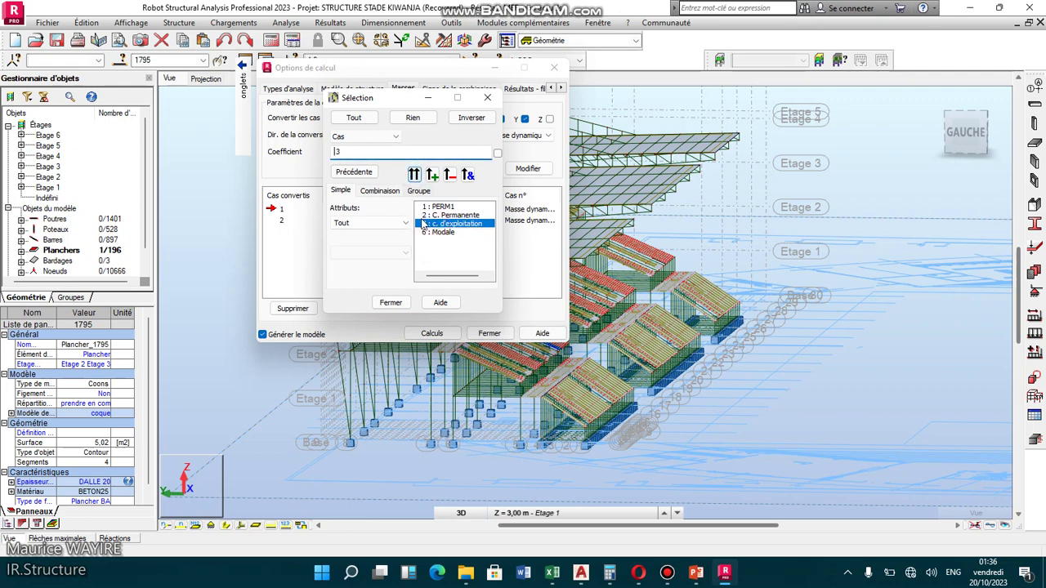
{"action": "left_click", "coordinate": [391, 302]}
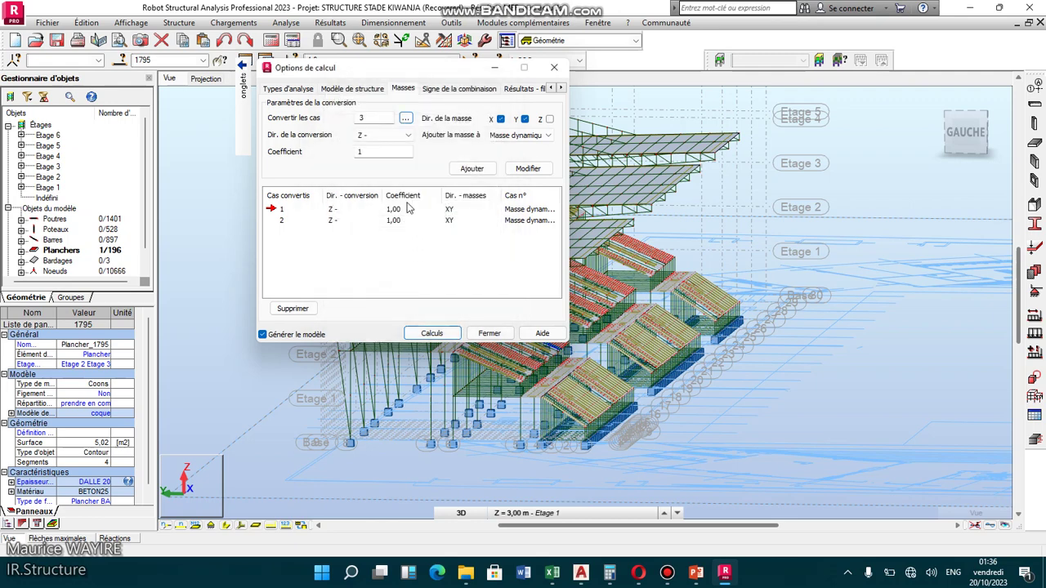
{"action": "left_click", "coordinate": [391, 152]}
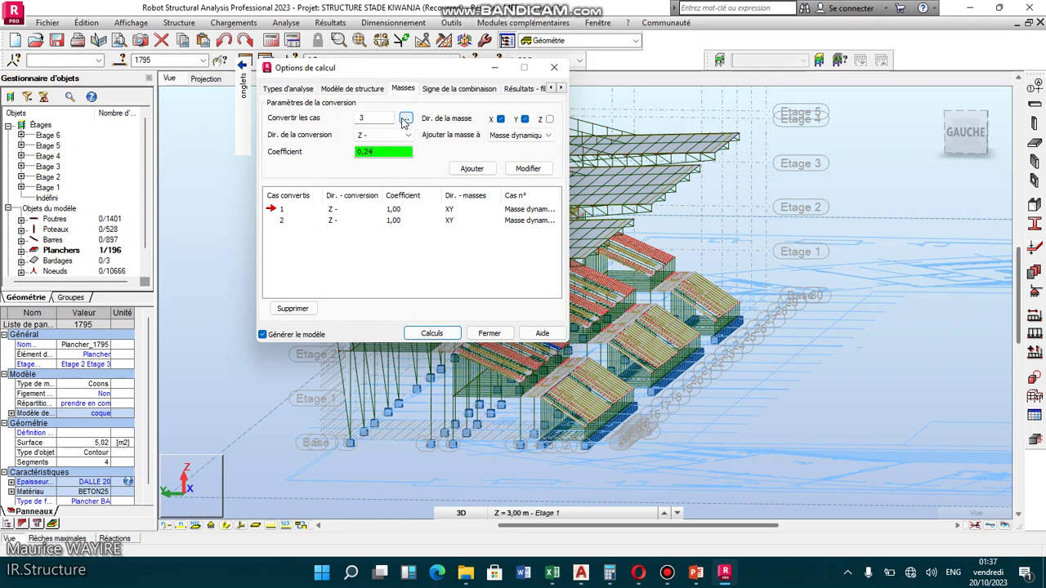
{"action": "left_click", "coordinate": [384, 152]}
{"action": "left_click", "coordinate": [479, 171]}
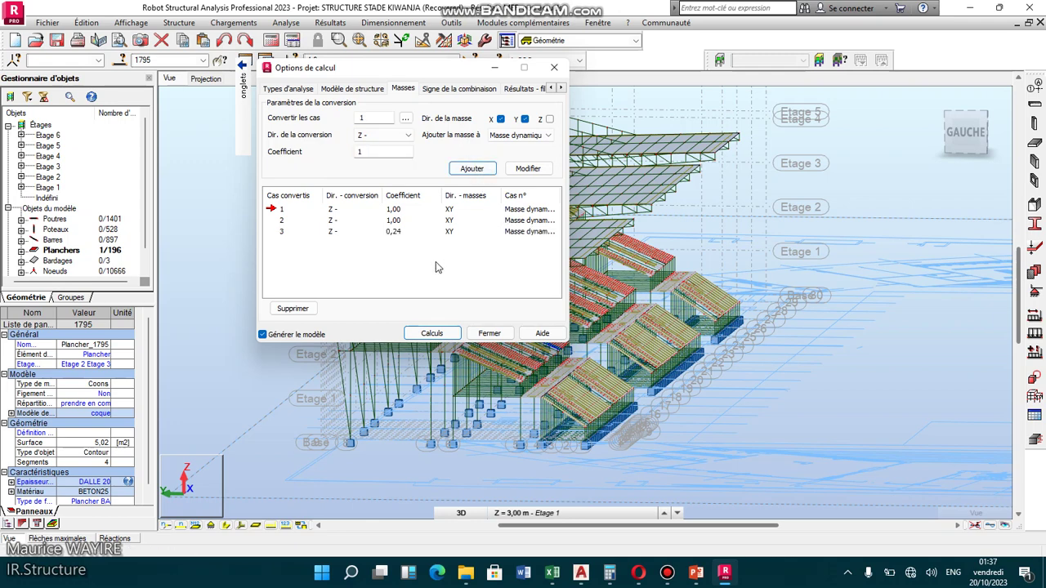
Run the structure calculation with the modal case and the defined mass conversions
{"action": "left_click", "coordinate": [438, 335]}
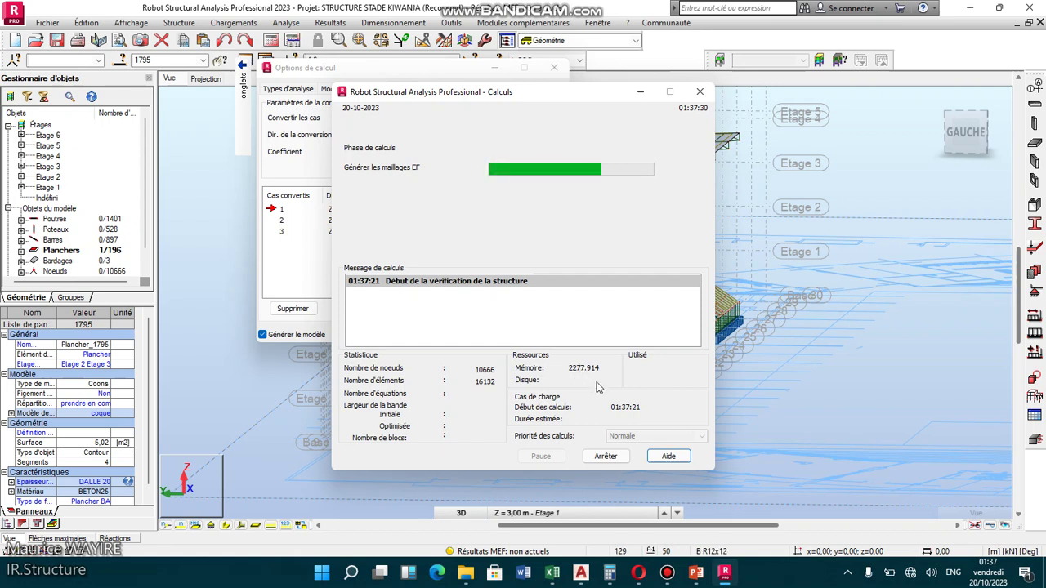
{"action": "mouse_move", "coordinate": [669, 575]}
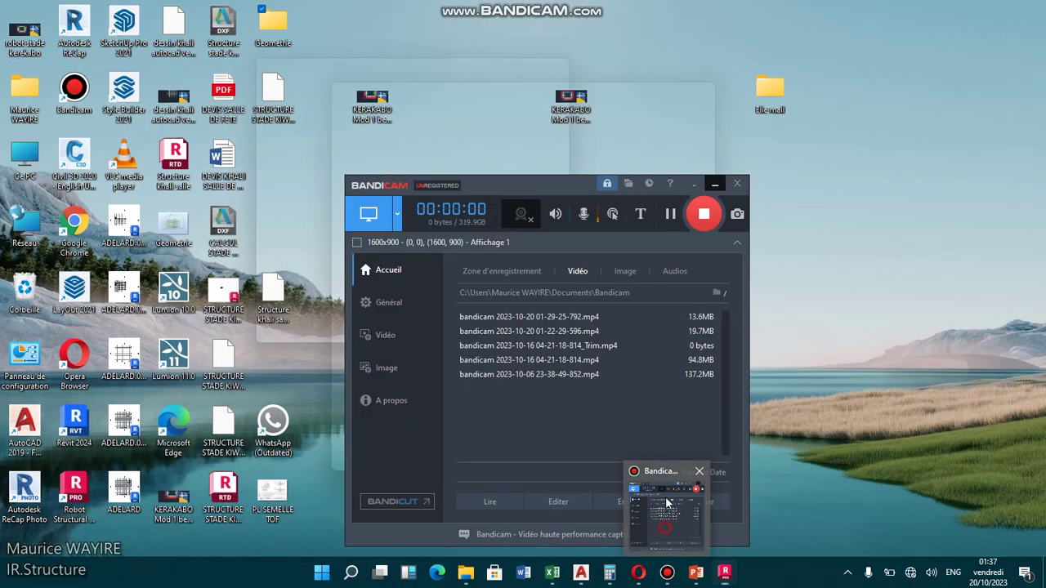
{"action": "left_click", "coordinate": [667, 502]}
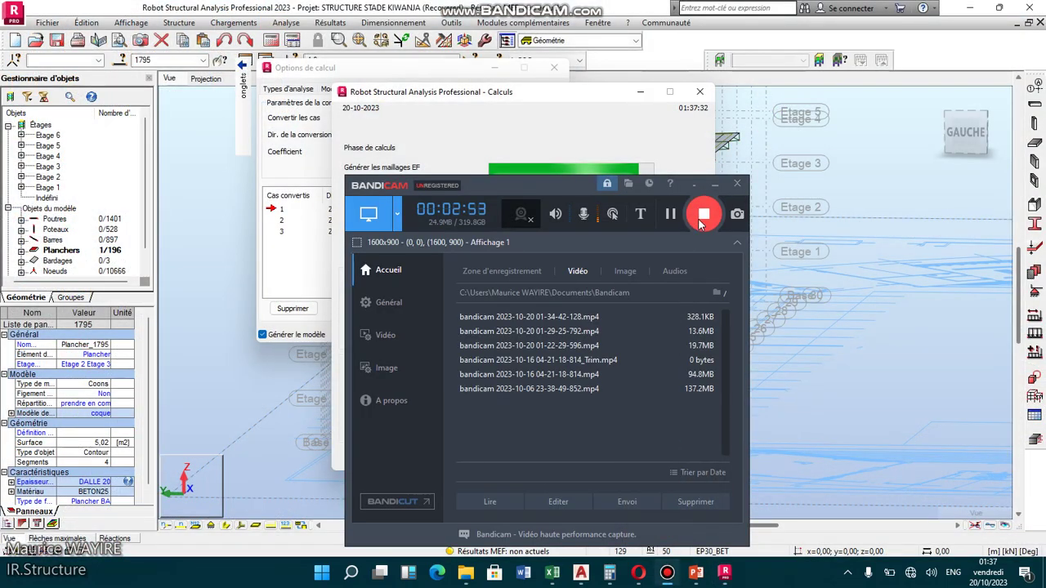
{"action": "left_click", "coordinate": [703, 216]}
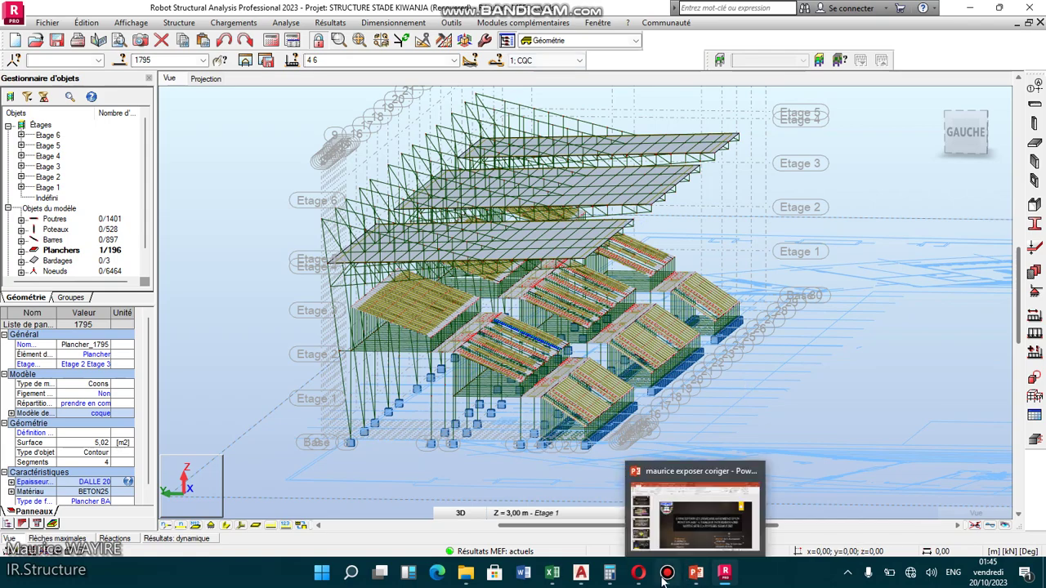
{"action": "mouse_move", "coordinate": [665, 576]}
{"action": "mouse_move", "coordinate": [674, 517]}
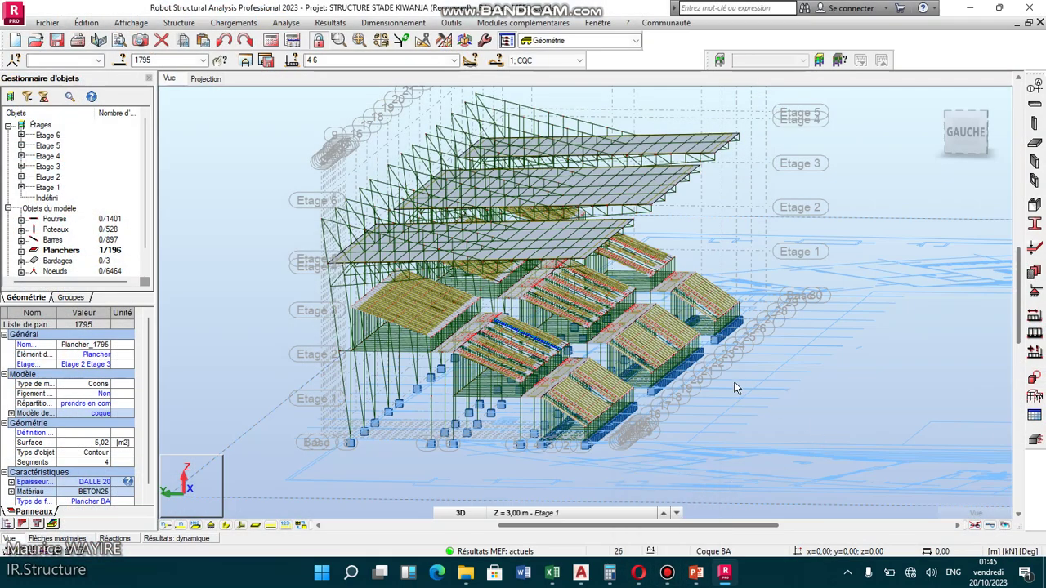
{"action": "left_click", "coordinate": [660, 513]}
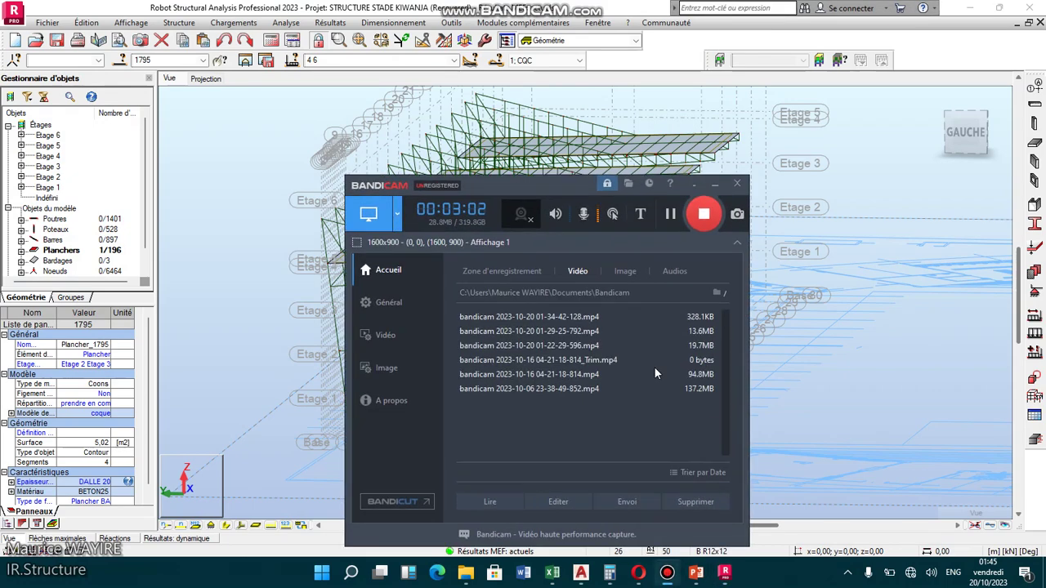
{"action": "left_click", "coordinate": [711, 184]}
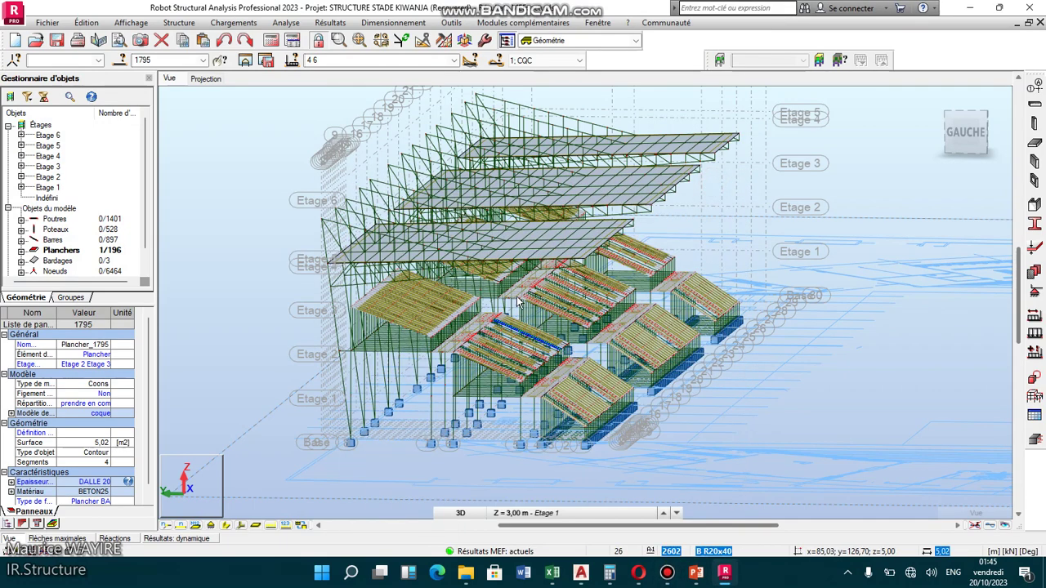
Open the modal analysis results table, examine the frequencies and cumulative masses per mode, and return to the model view
{"action": "left_click", "coordinate": [330, 22]}
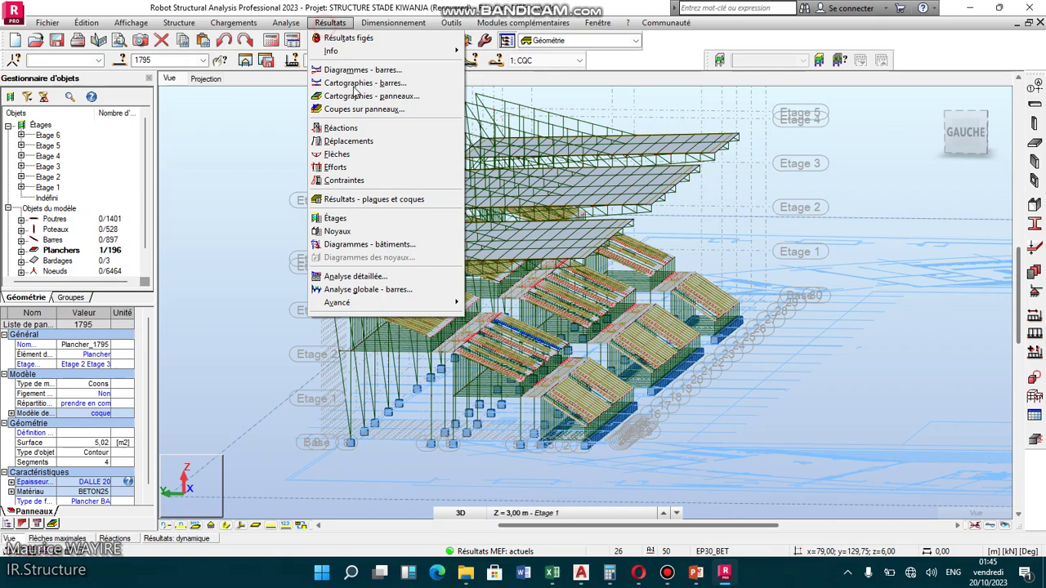
{"action": "left_click", "coordinate": [408, 303]}
{"action": "left_click", "coordinate": [486, 303]}
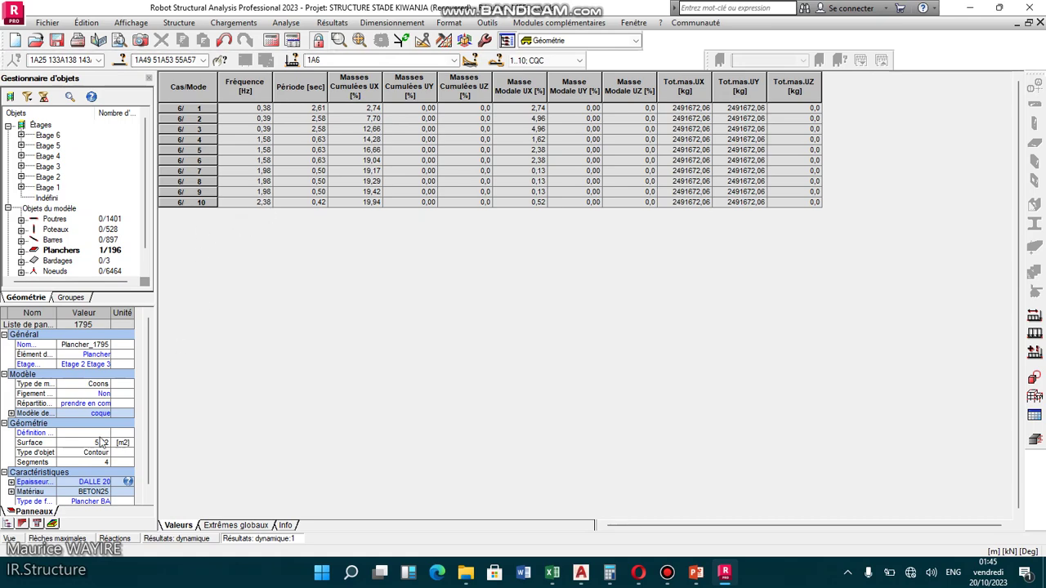
{"action": "left_click", "coordinate": [9, 538]}
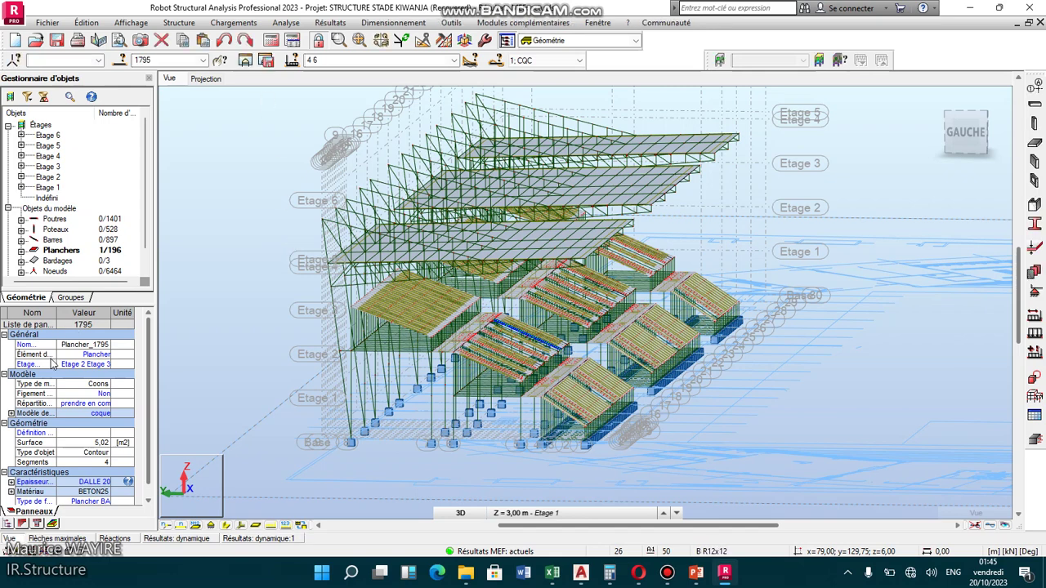
Set the modal case's number of modes to 50 and recalculate the structure
{"action": "left_click", "coordinate": [296, 43]}
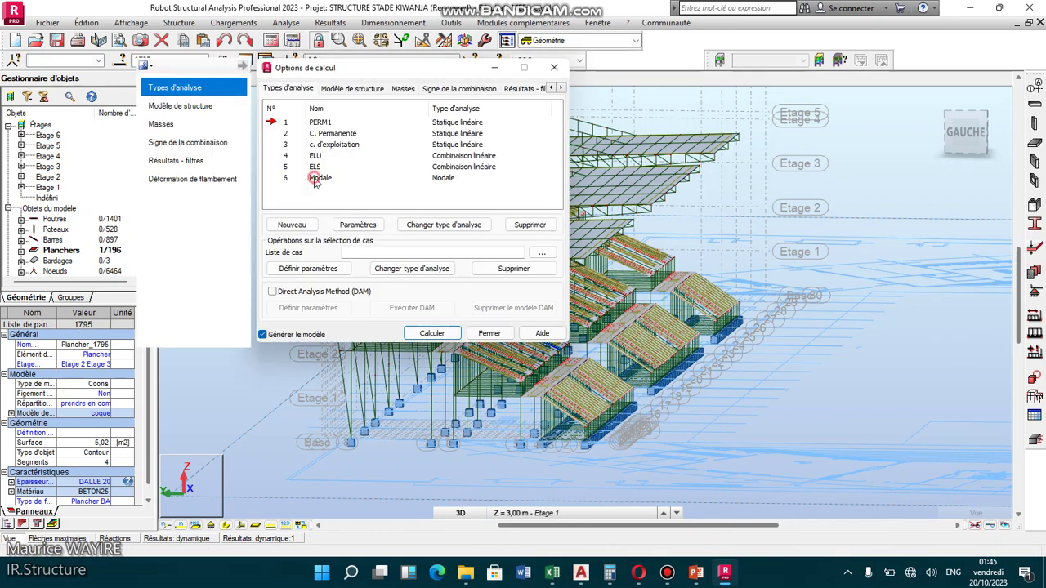
{"action": "left_click", "coordinate": [315, 179]}
{"action": "left_click", "coordinate": [357, 226]}
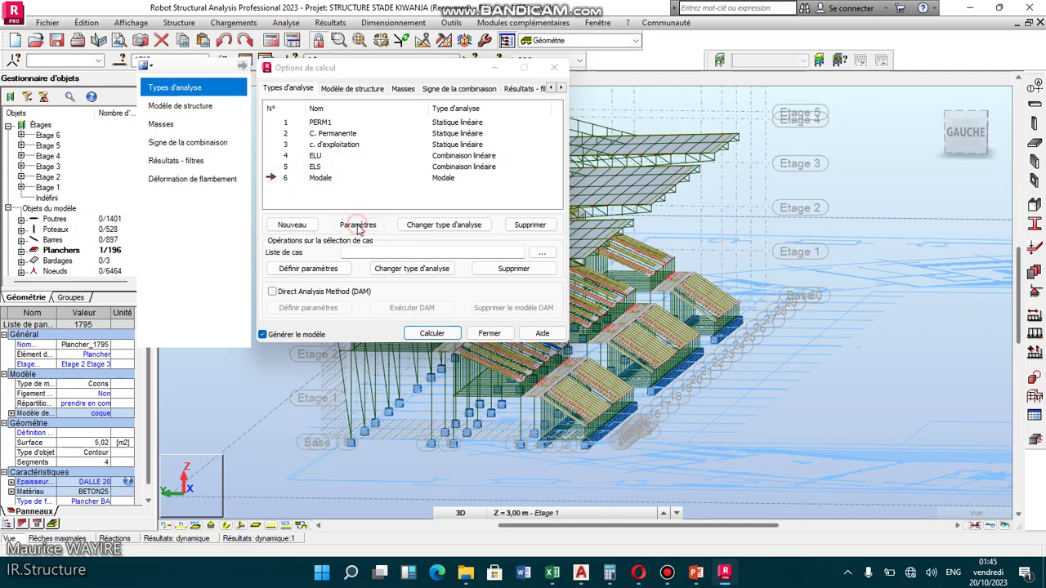
{"action": "double_click", "coordinate": [422, 116]}
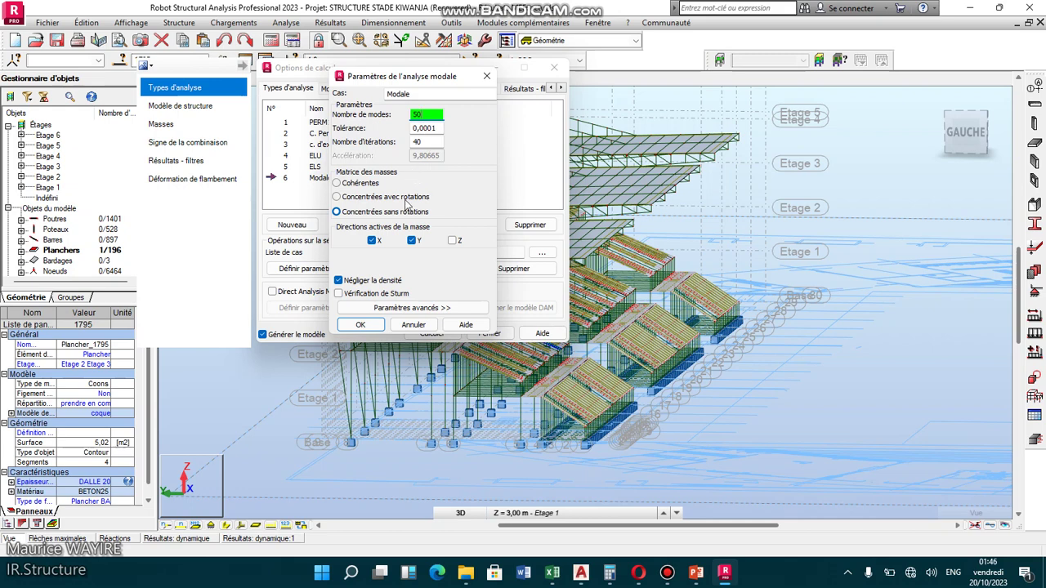
{"action": "left_click", "coordinate": [368, 326]}
{"action": "left_click", "coordinate": [485, 306]}
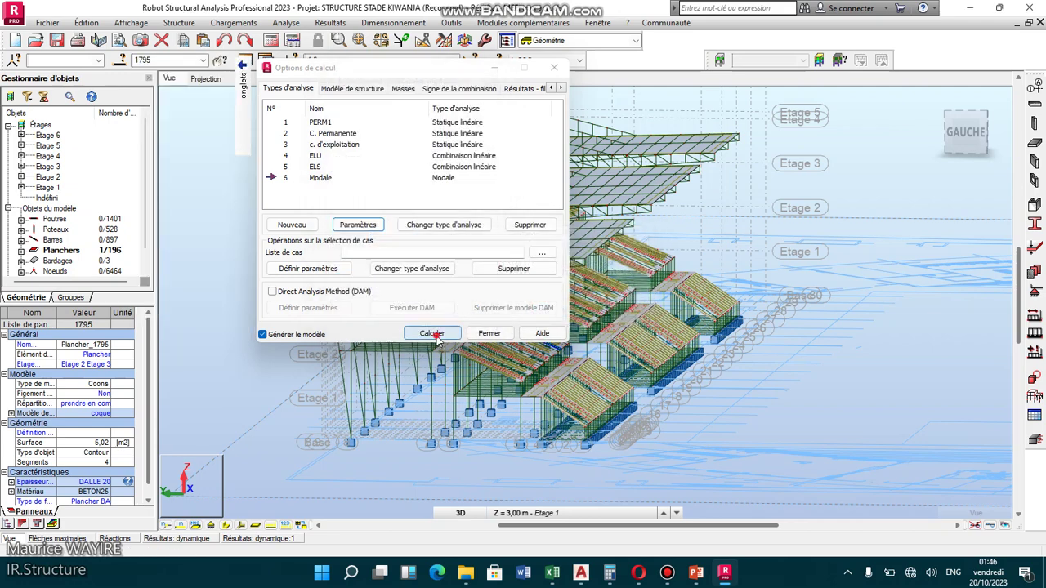
{"action": "left_click", "coordinate": [431, 334]}
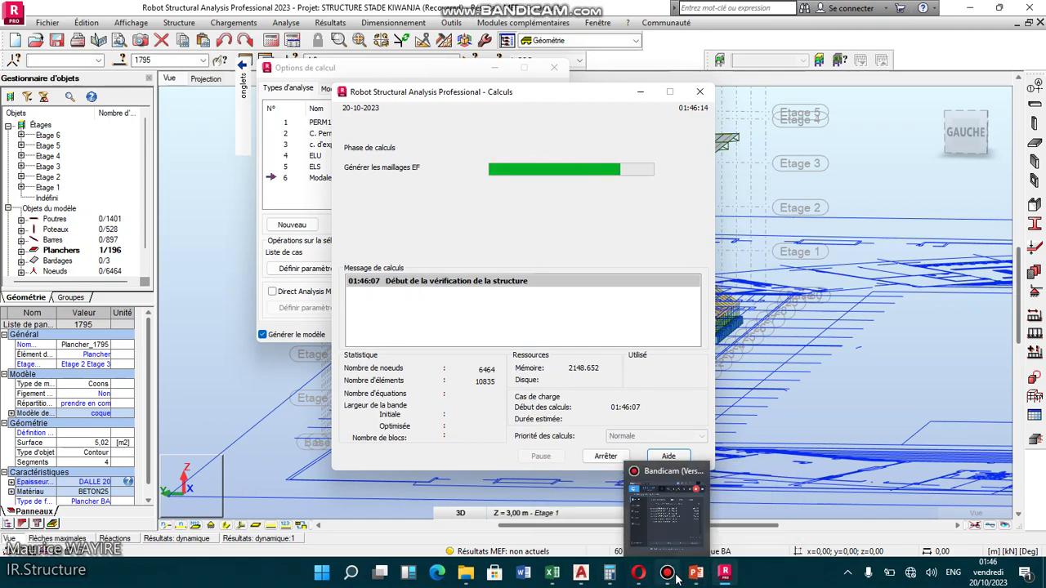
{"action": "mouse_move", "coordinate": [669, 520]}
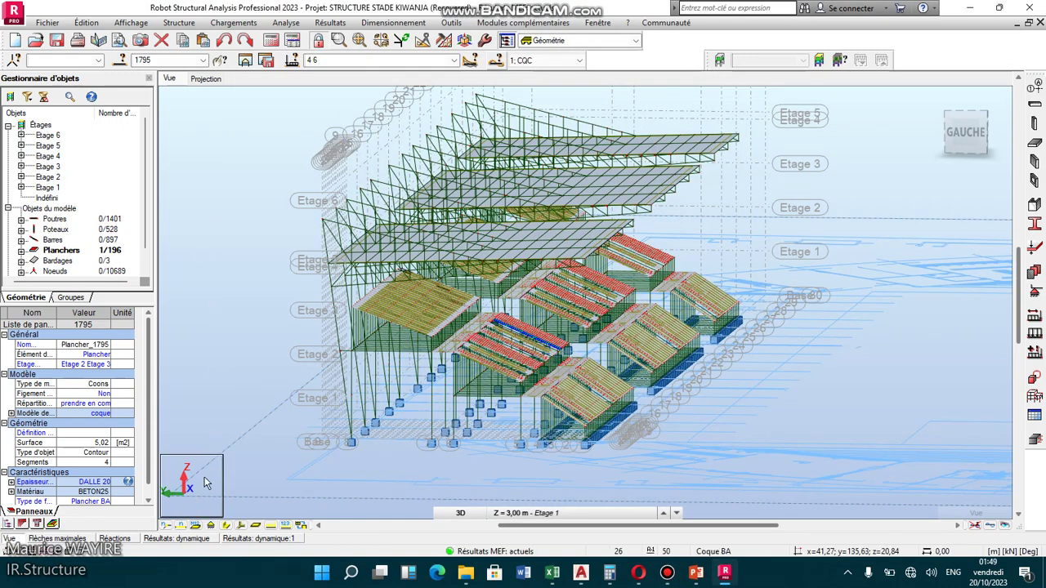
Check the cumulative masses in the dynamic results table and return to the model view
{"action": "left_click", "coordinate": [255, 538]}
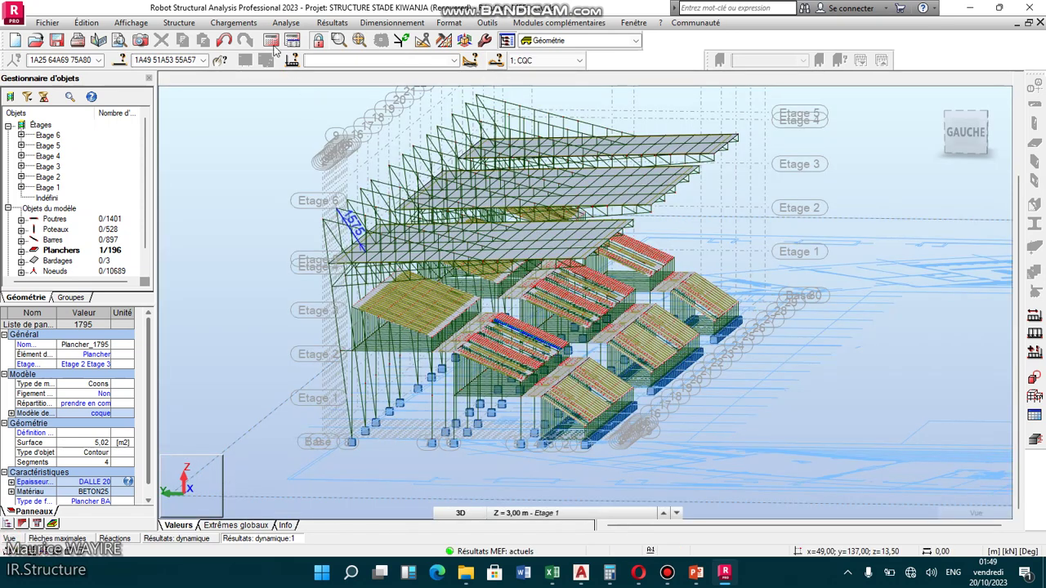
{"action": "left_click", "coordinate": [255, 25]}
{"action": "left_click", "coordinate": [255, 23]}
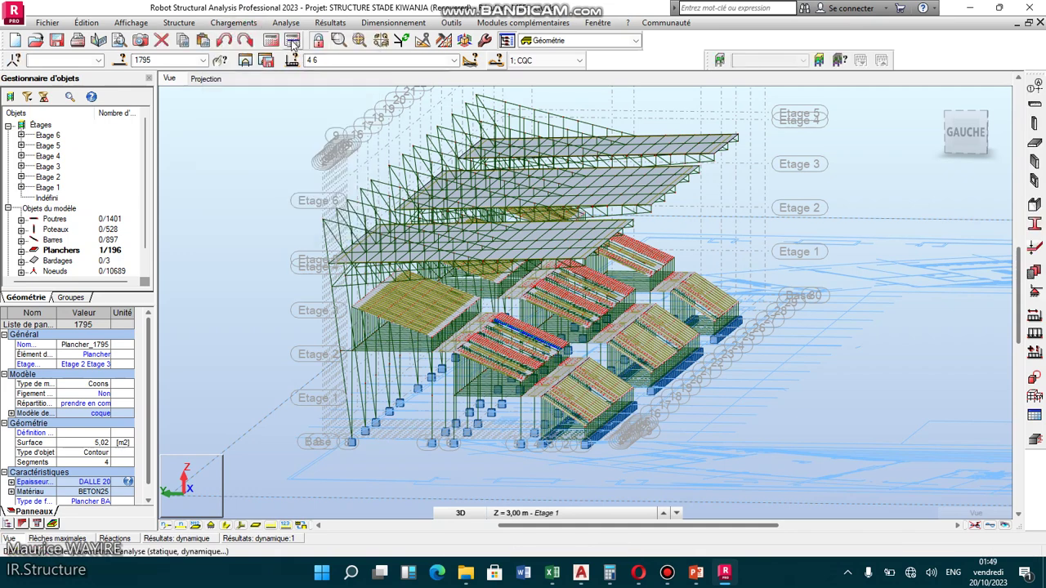
Set the modal case's number of modes to 150 and rerun the structure calculation
{"action": "left_click", "coordinate": [293, 41]}
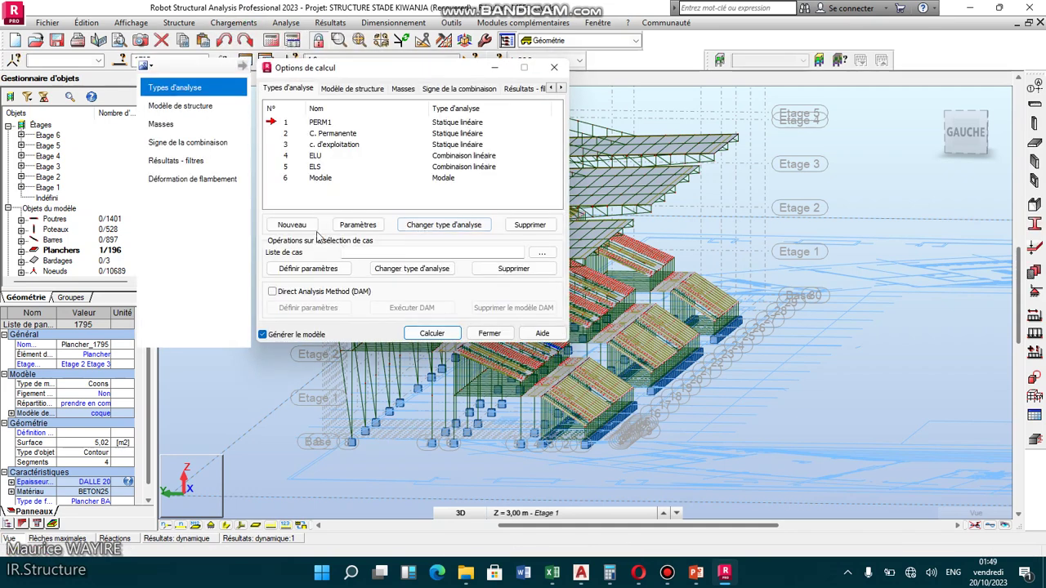
{"action": "left_click", "coordinate": [319, 183]}
{"action": "left_click", "coordinate": [292, 180]}
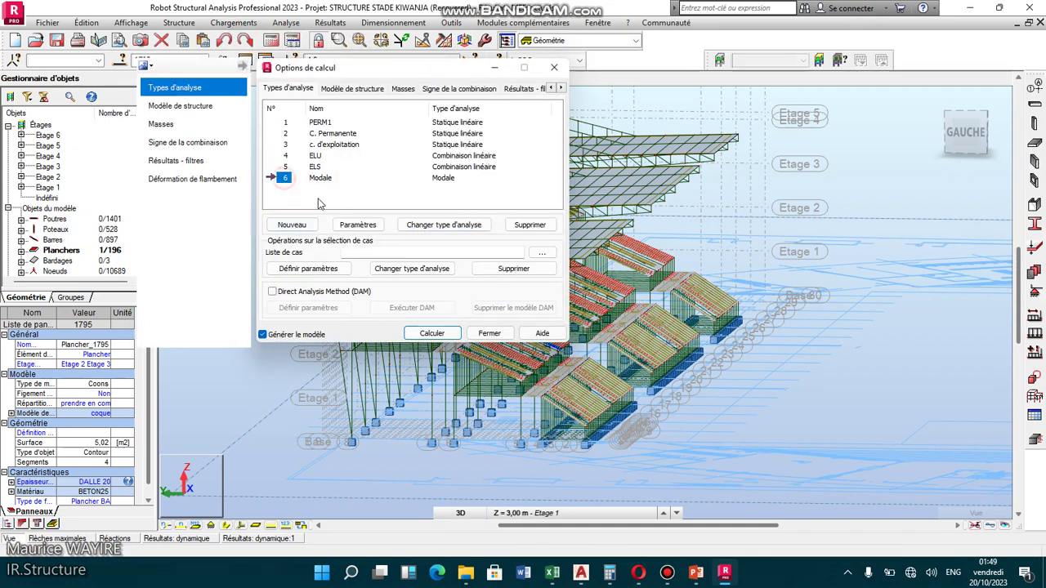
{"action": "left_click", "coordinate": [358, 224]}
{"action": "double_click", "coordinate": [425, 115]}
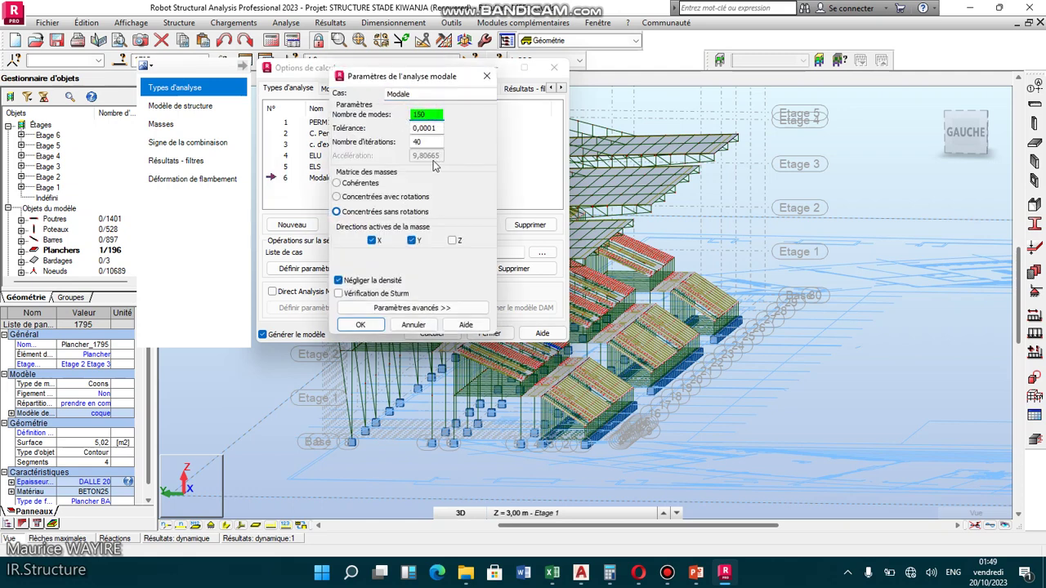
{"action": "left_click", "coordinate": [360, 324]}
{"action": "left_click", "coordinate": [483, 265]}
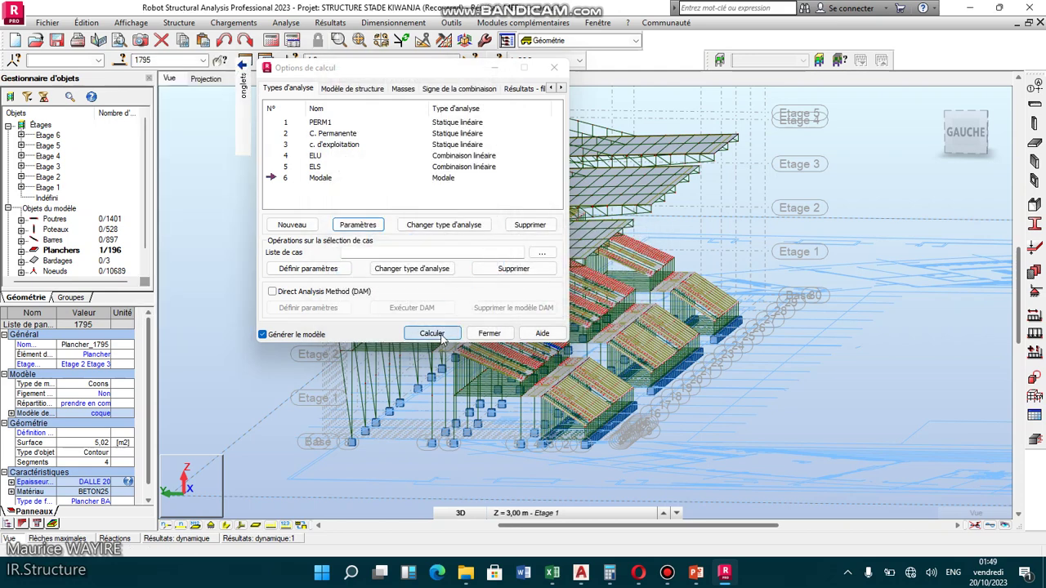
{"action": "left_click", "coordinate": [439, 335]}
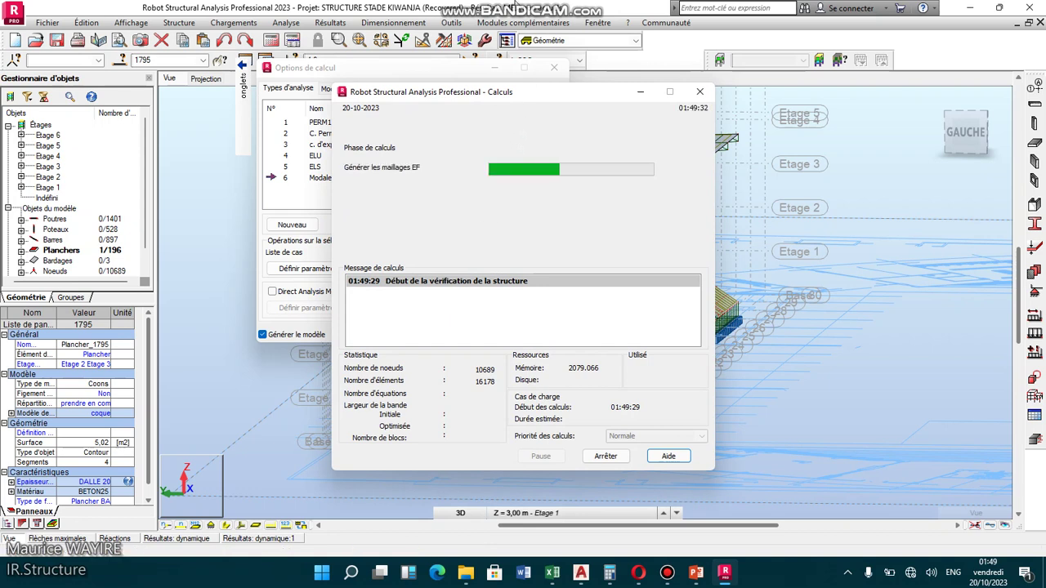
{"action": "mouse_move", "coordinate": [509, 6]}
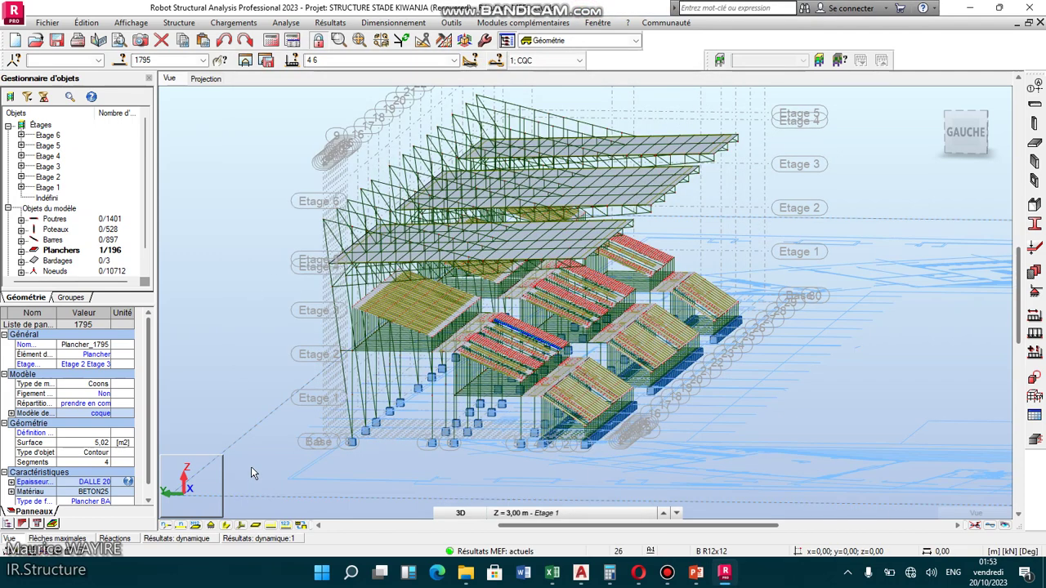
Examine the cumulative masses in UX and UY in the dynamic results table up to mode 150, and return to the model
{"action": "left_click", "coordinate": [181, 539]}
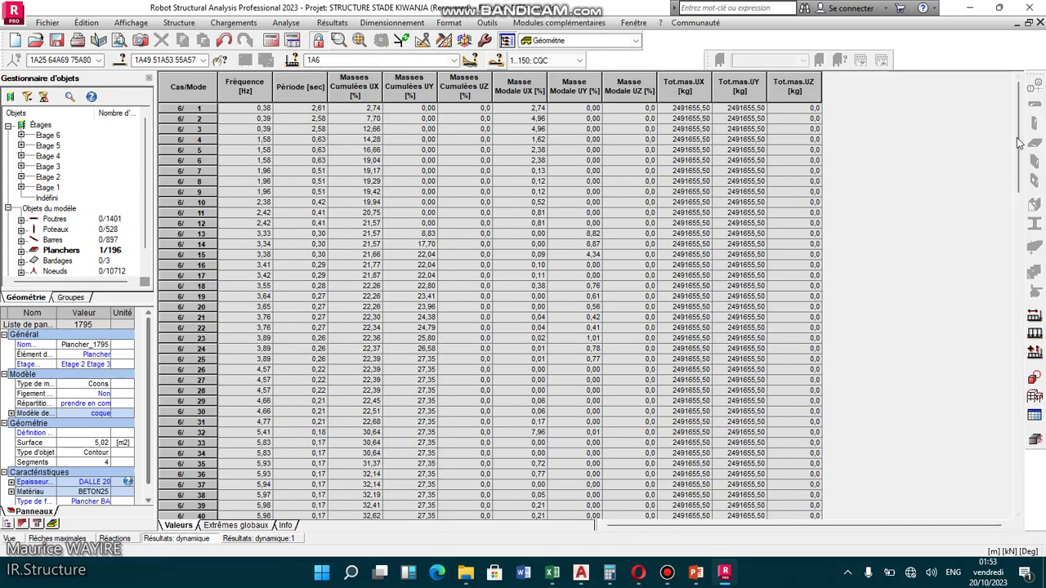
{"action": "mouse_move", "coordinate": [1019, 214]}
{"action": "left_click_drag", "start_coordinate": [1019, 214], "coordinate": [976, 471]}
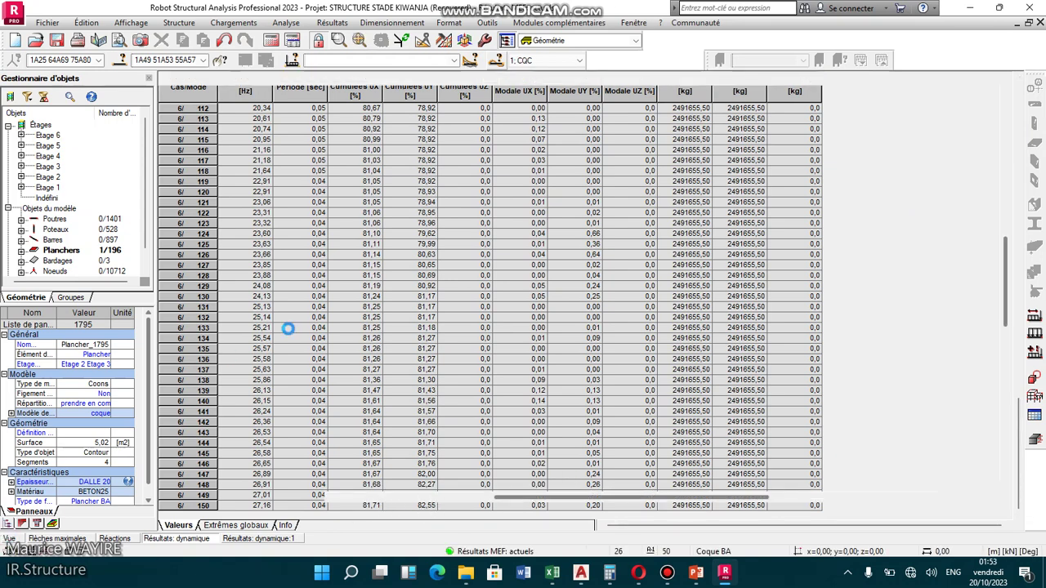
{"action": "key", "text": "ctrl+Tab"}
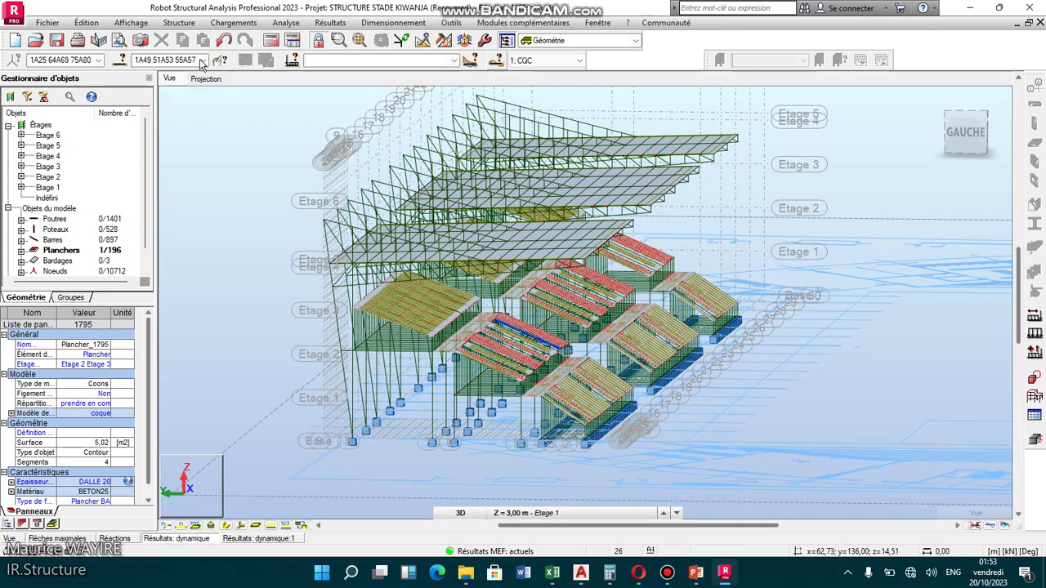
Set the modal case's number of modes to 200, recalculate the structure, and close the calculation options
{"action": "left_click", "coordinate": [291, 44]}
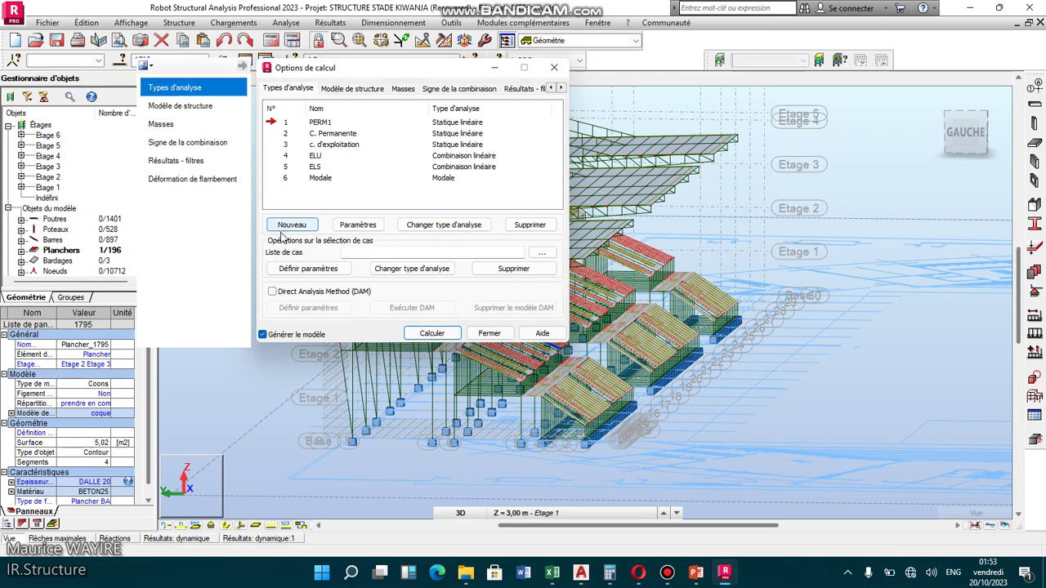
{"action": "left_click", "coordinate": [291, 179]}
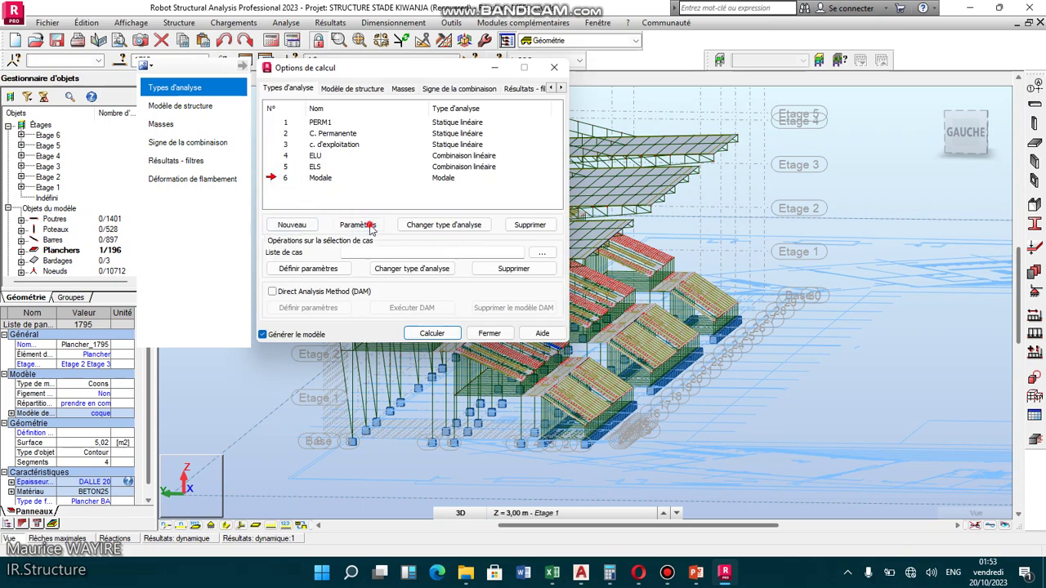
{"action": "left_click", "coordinate": [357, 225]}
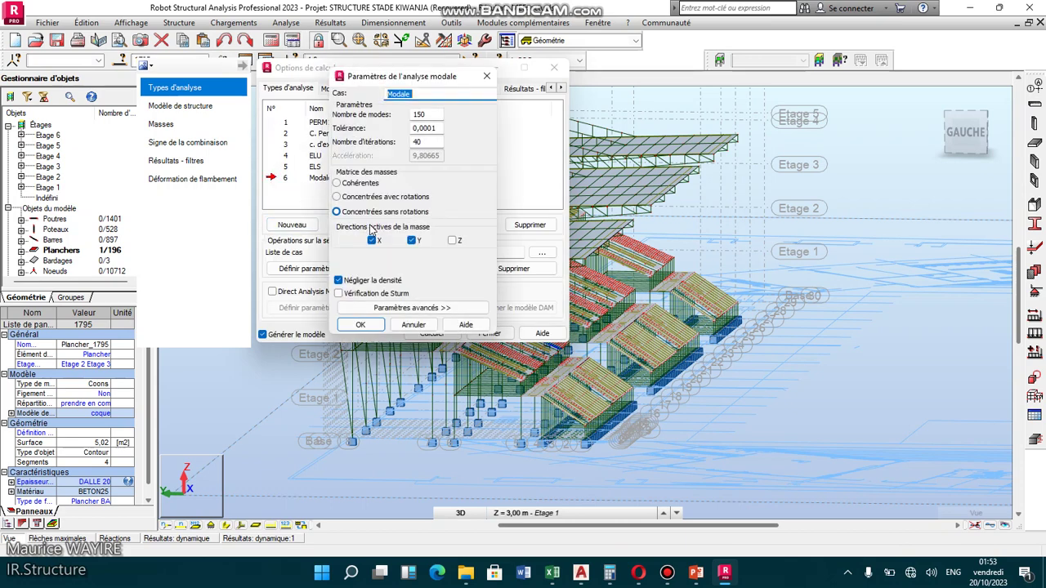
{"action": "double_click", "coordinate": [414, 114]}
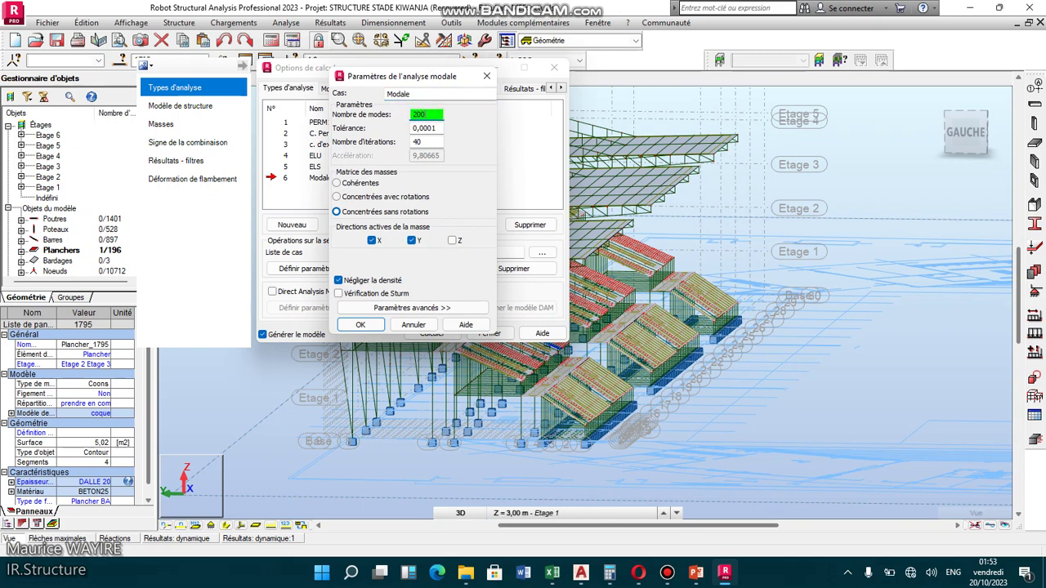
{"action": "left_click", "coordinate": [359, 325]}
{"action": "left_click", "coordinate": [562, 314]}
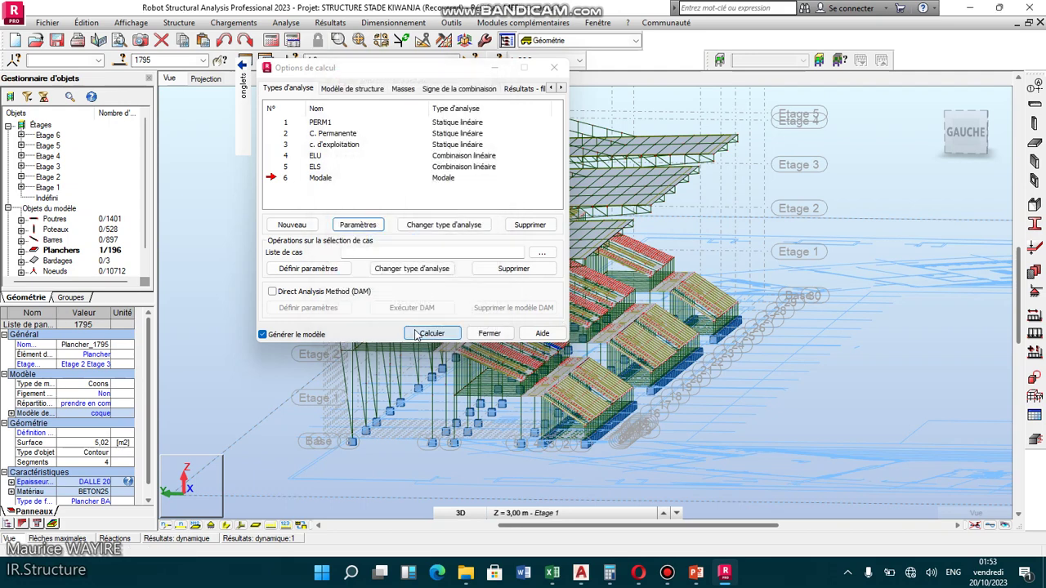
{"action": "left_click", "coordinate": [431, 334]}
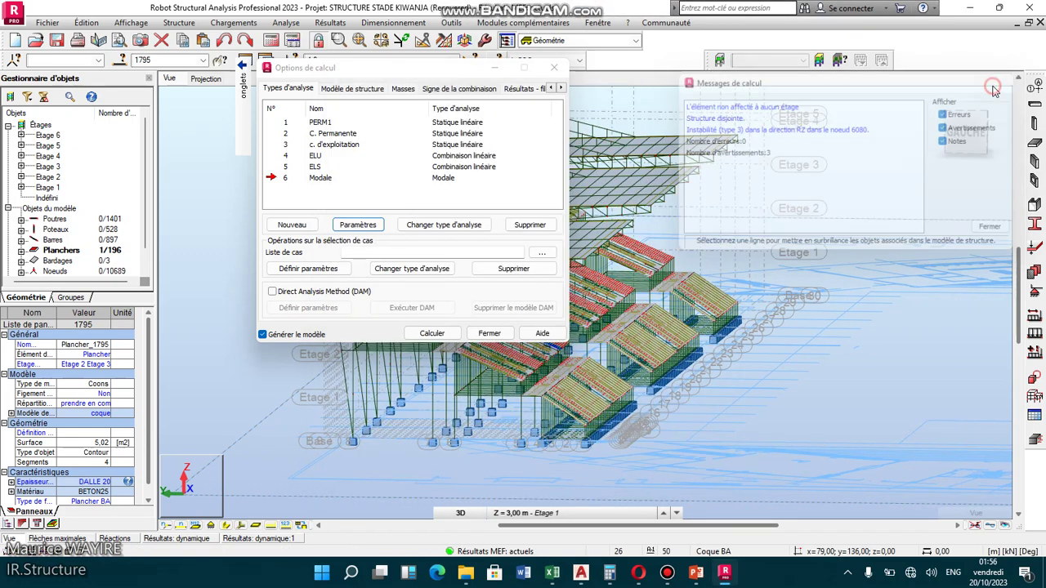
{"action": "left_click", "coordinate": [493, 333]}
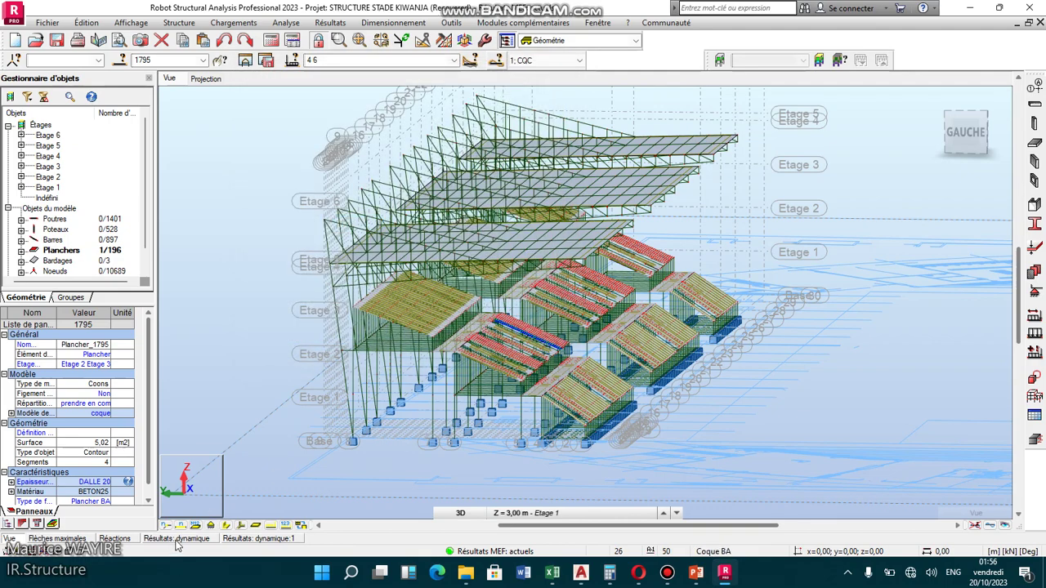
Examine the cumulative masses in the dynamic results table up to mode 200
{"action": "left_click", "coordinate": [176, 541]}
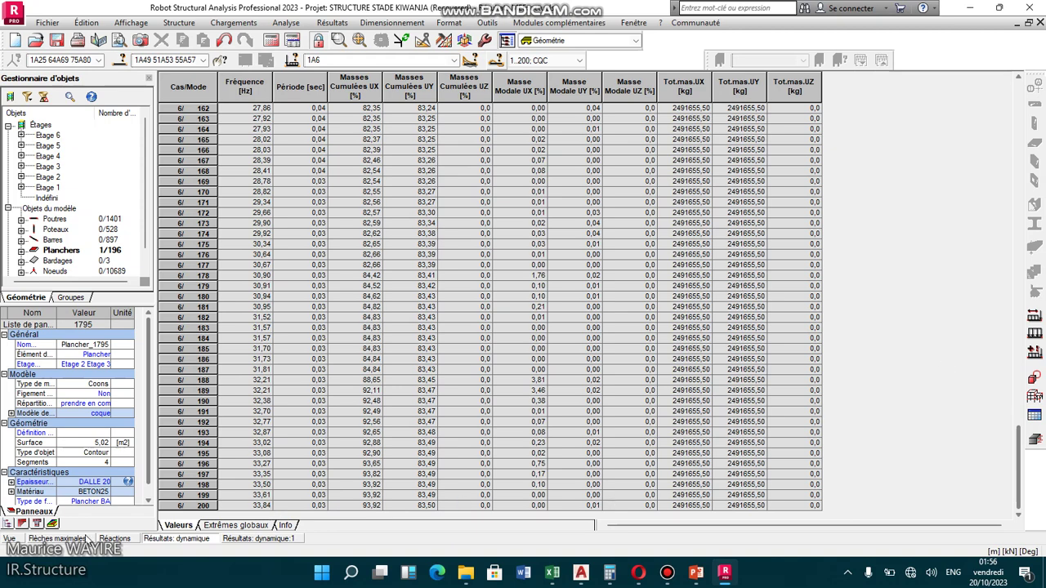
Return to the model view and create a new seismic analysis case using the NF EN 1998-1/NA:2013 DÉCEMBRE code
{"action": "left_click", "coordinate": [9, 539]}
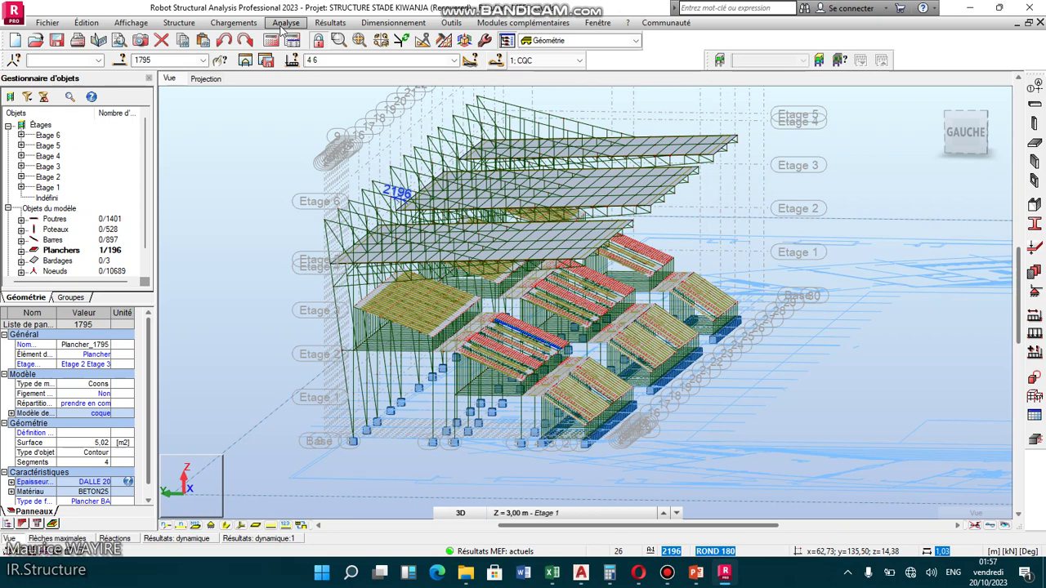
{"action": "left_click", "coordinate": [241, 23]}
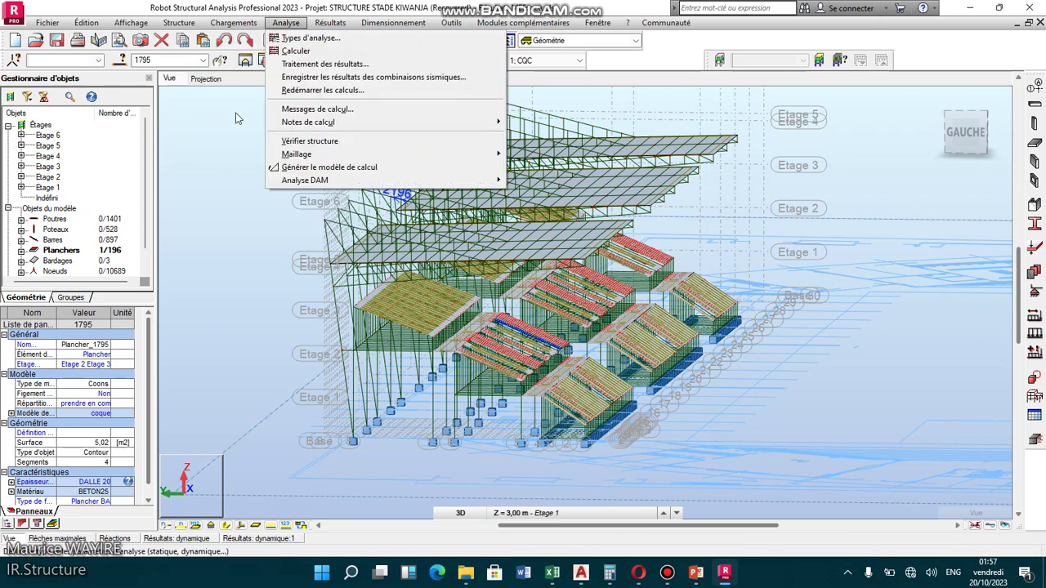
{"action": "left_click", "coordinate": [235, 118]}
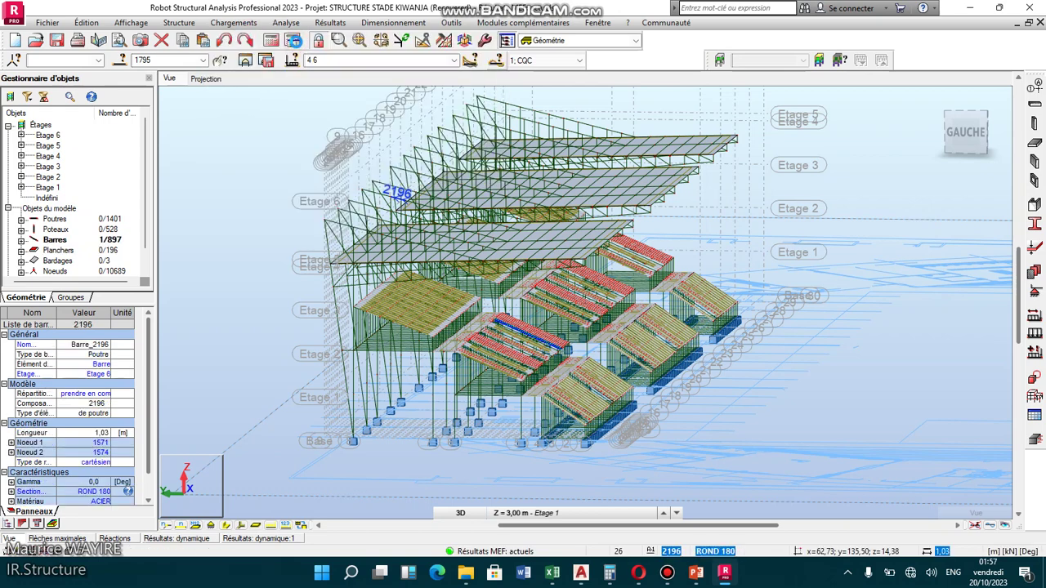
{"action": "left_click", "coordinate": [294, 40]}
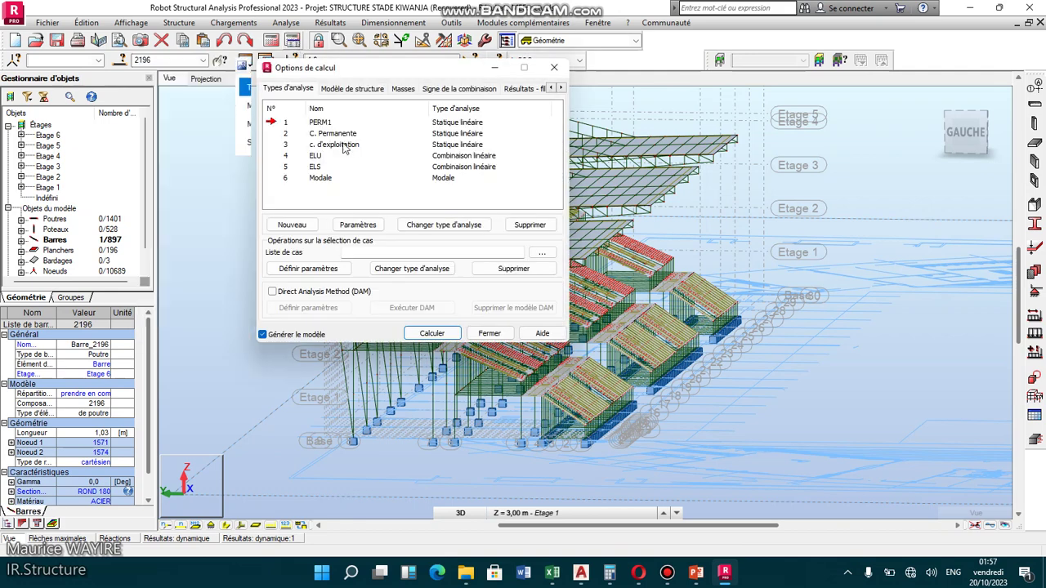
{"action": "left_click", "coordinate": [299, 227]}
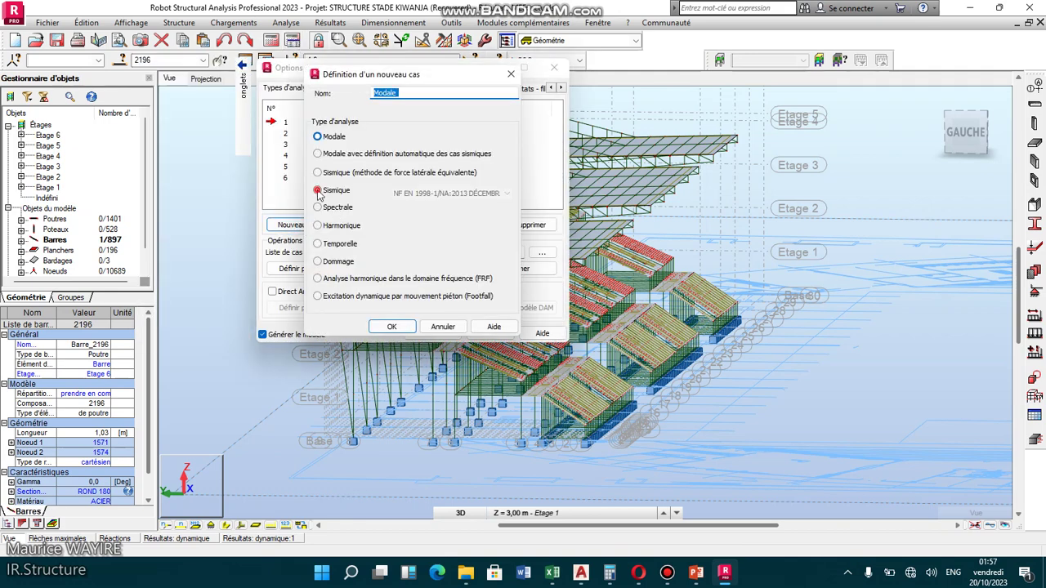
{"action": "left_click", "coordinate": [319, 192]}
{"action": "left_click", "coordinate": [507, 193]}
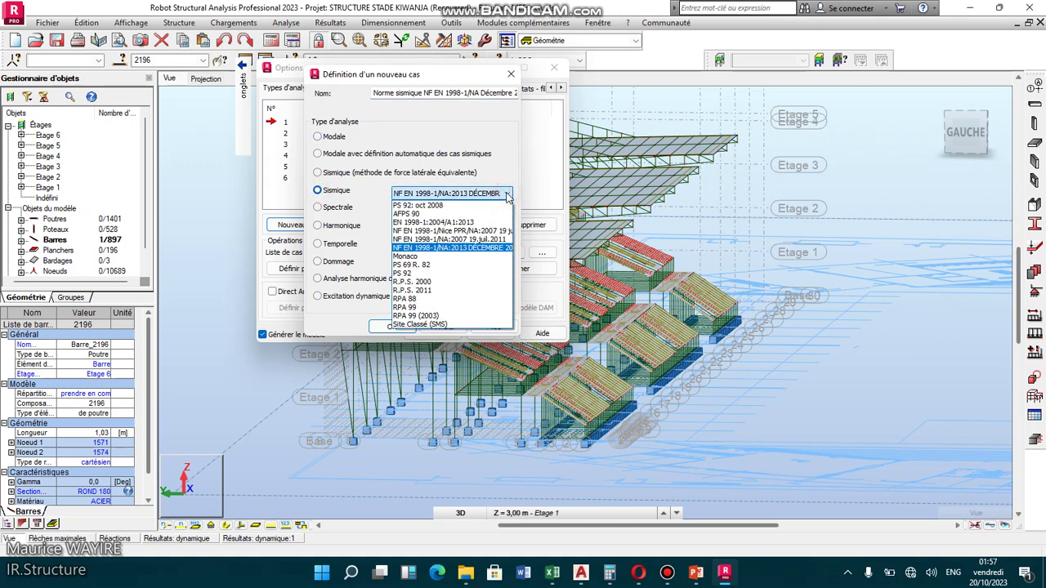
{"action": "left_click", "coordinate": [494, 248]}
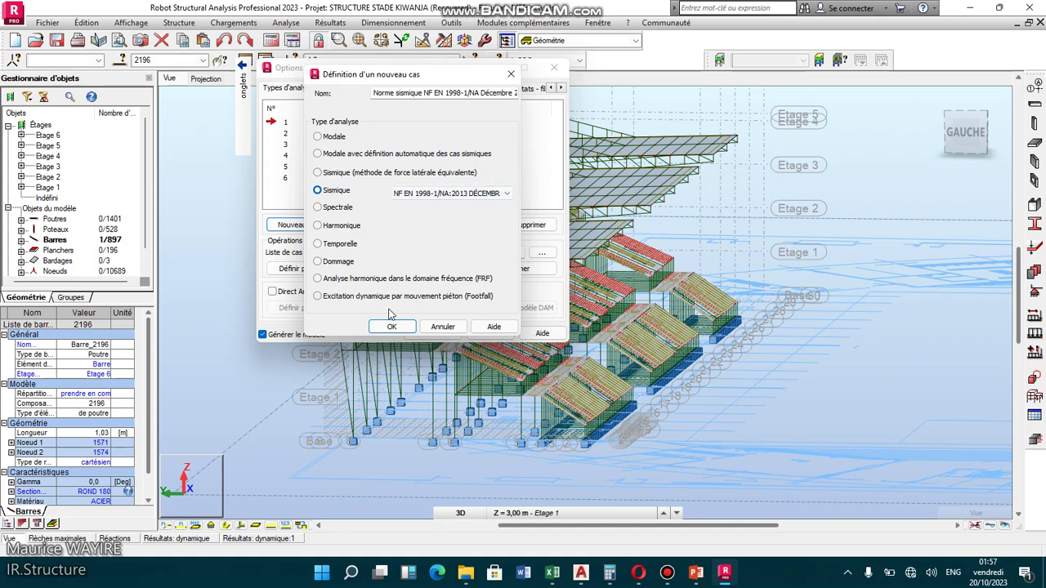
{"action": "left_click", "coordinate": [391, 326]}
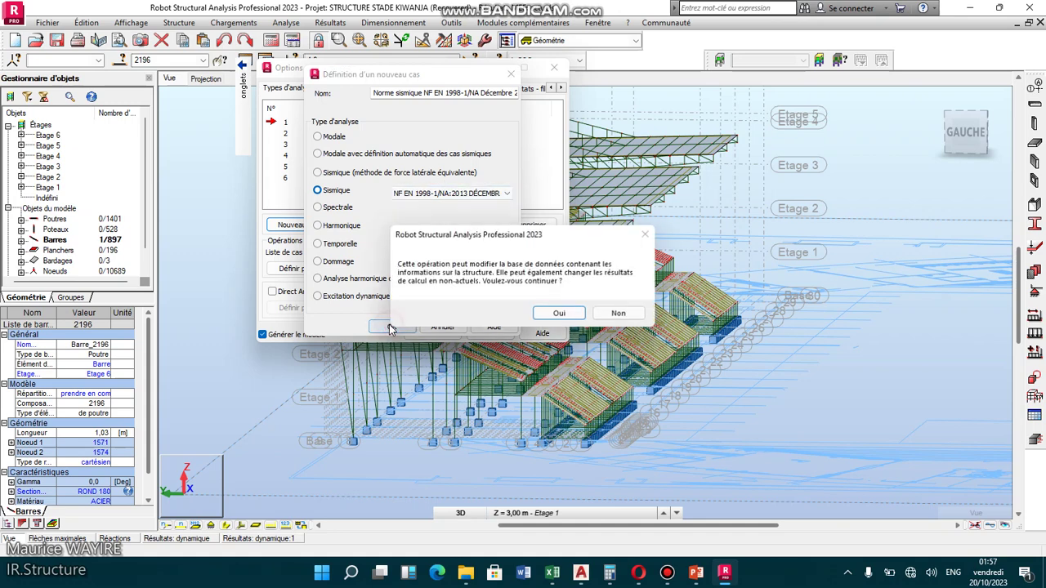
{"action": "left_click", "coordinate": [560, 315]}
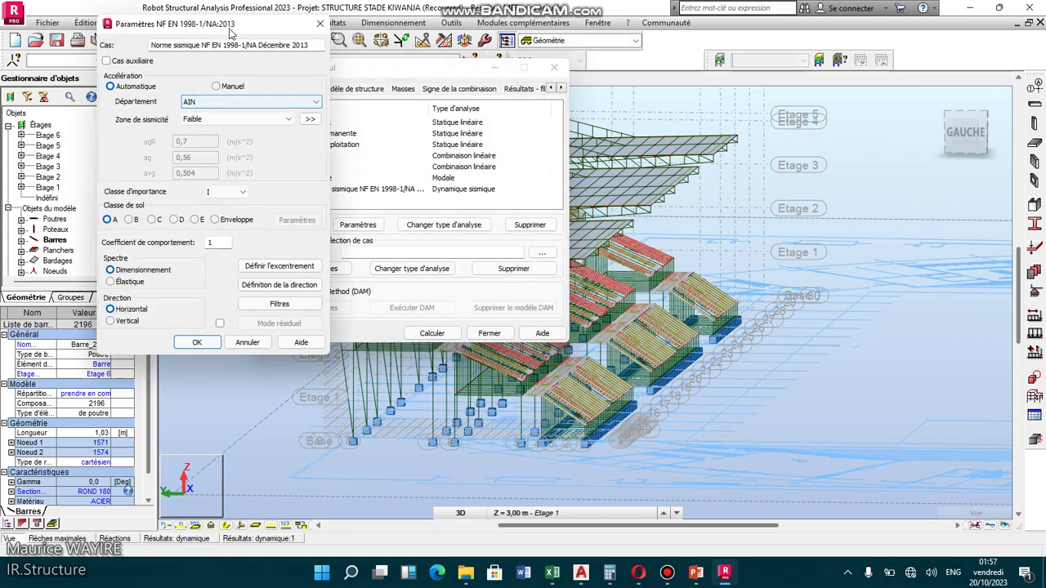
Set the seismic case to zone Moyenne, soil class C and behaviour coefficient 1,5, enable the residual mode, and accept the parameters
{"action": "left_click_drag", "start_coordinate": [252, 30], "coordinate": [439, 32]}
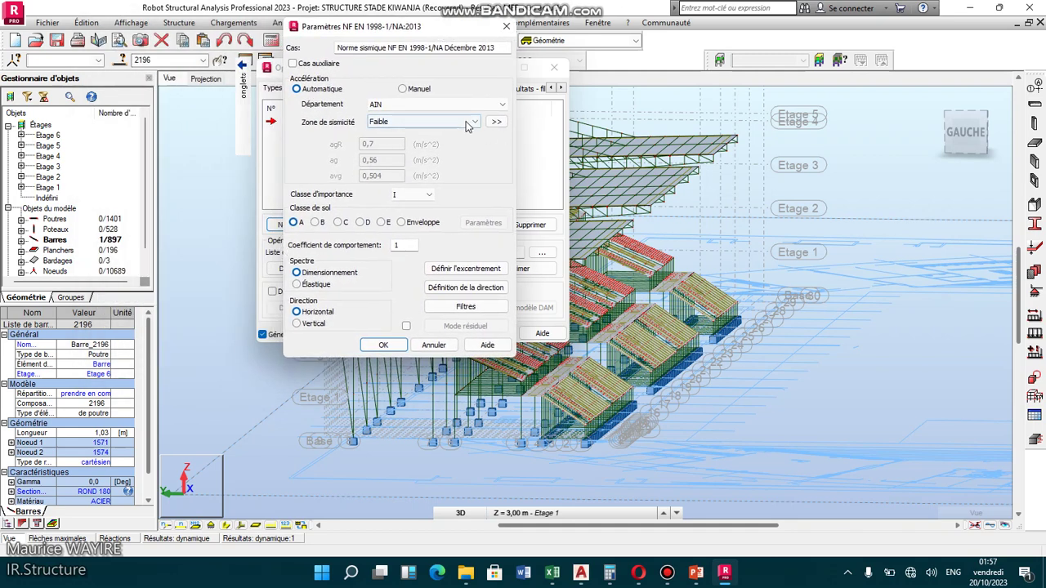
{"action": "left_click", "coordinate": [477, 123]}
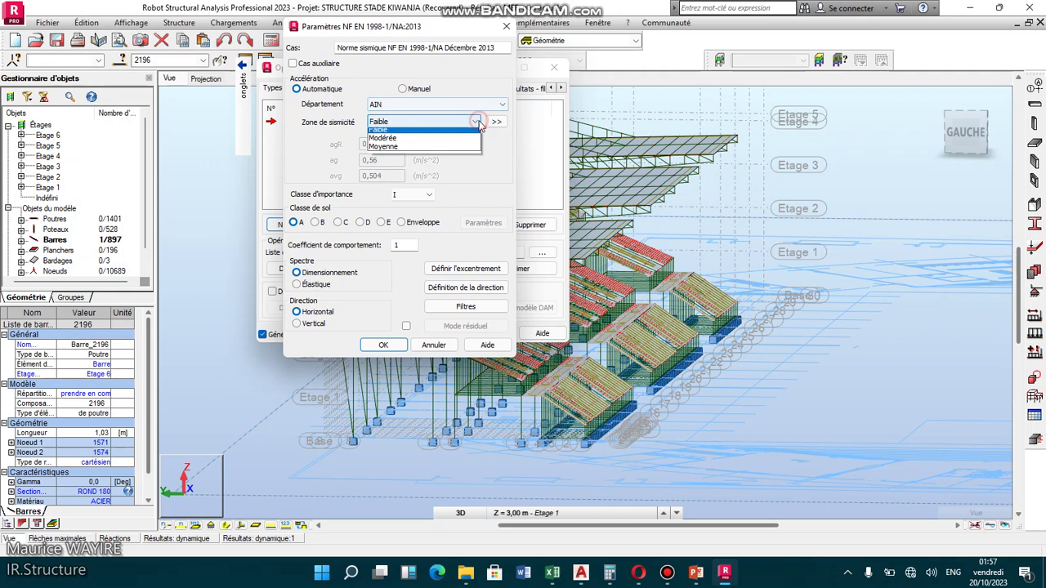
{"action": "left_click", "coordinate": [432, 151]}
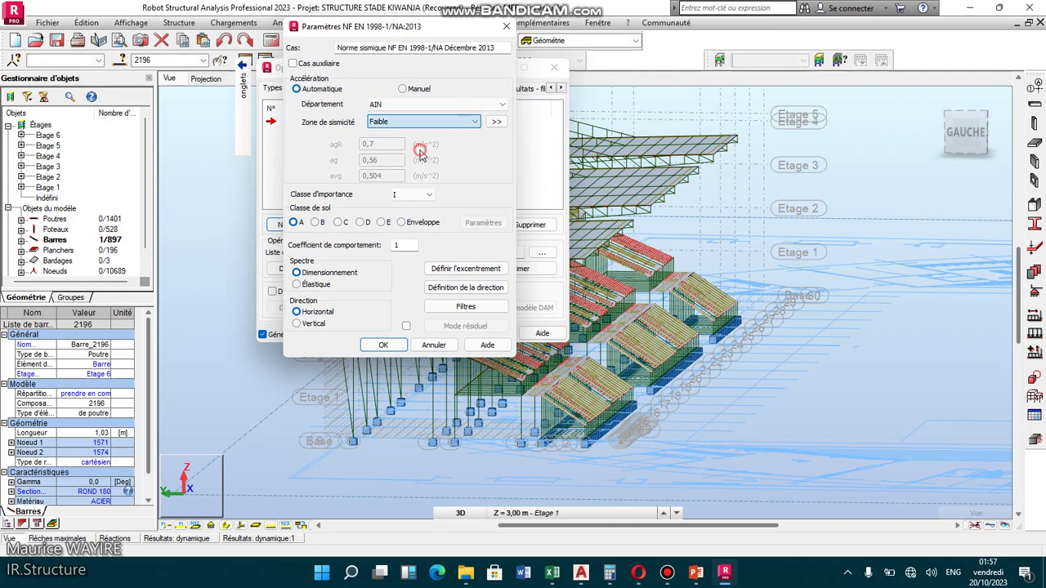
{"action": "left_click", "coordinate": [338, 223]}
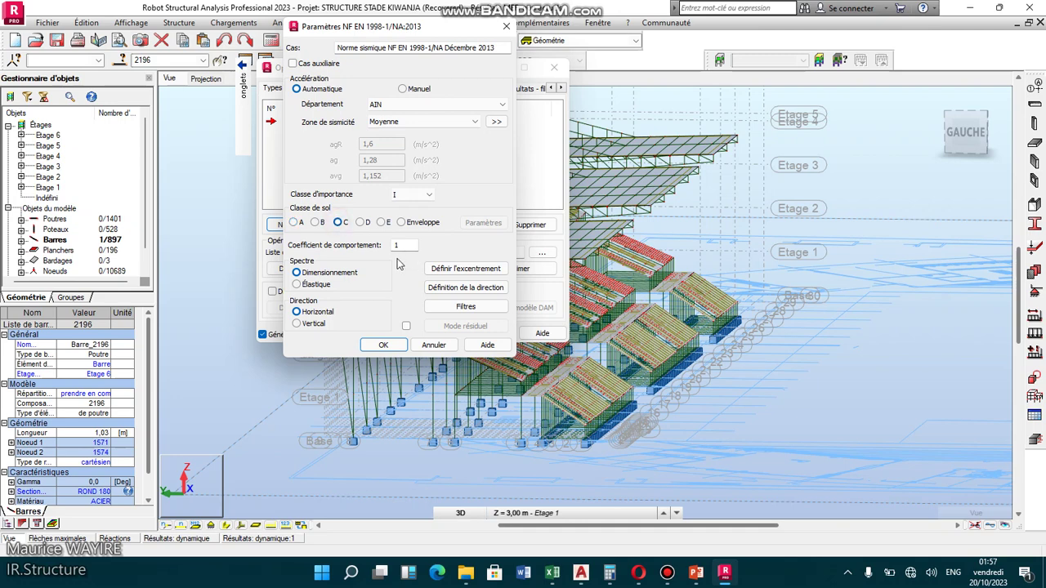
{"action": "double_click", "coordinate": [402, 245]}
{"action": "left_click", "coordinate": [406, 327]}
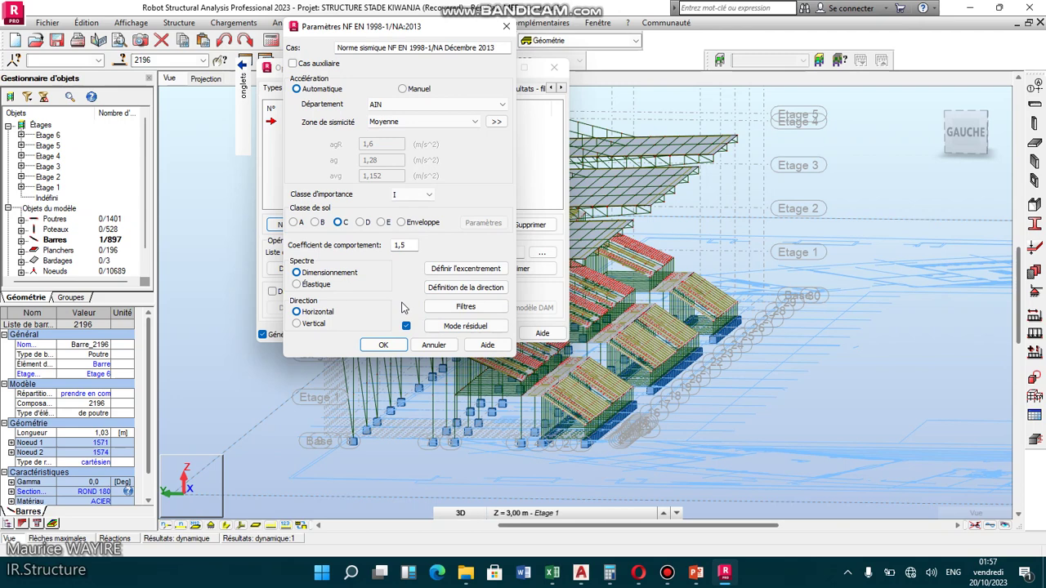
{"action": "left_click", "coordinate": [383, 346]}
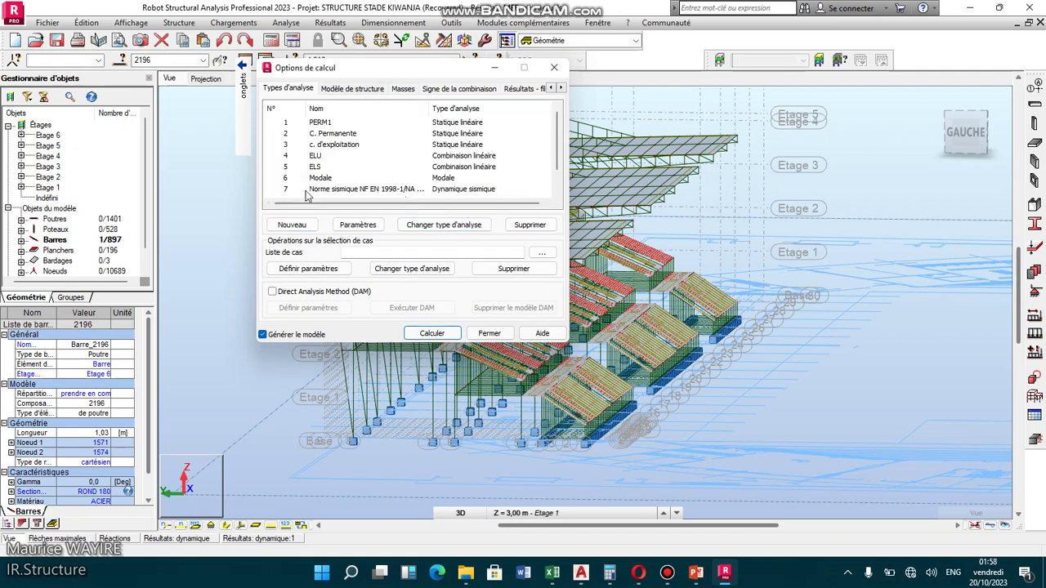
Bring up the first modes in the dynamic results table and define dominant mode 1 for seismic case 7's combination sign
{"action": "left_click", "coordinate": [286, 189]}
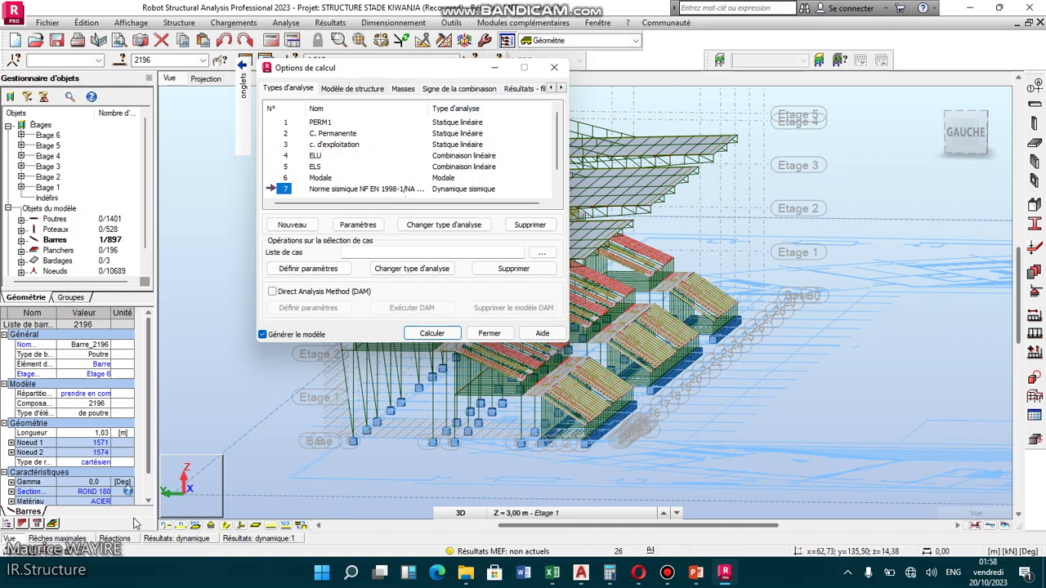
{"action": "left_click", "coordinate": [172, 539]}
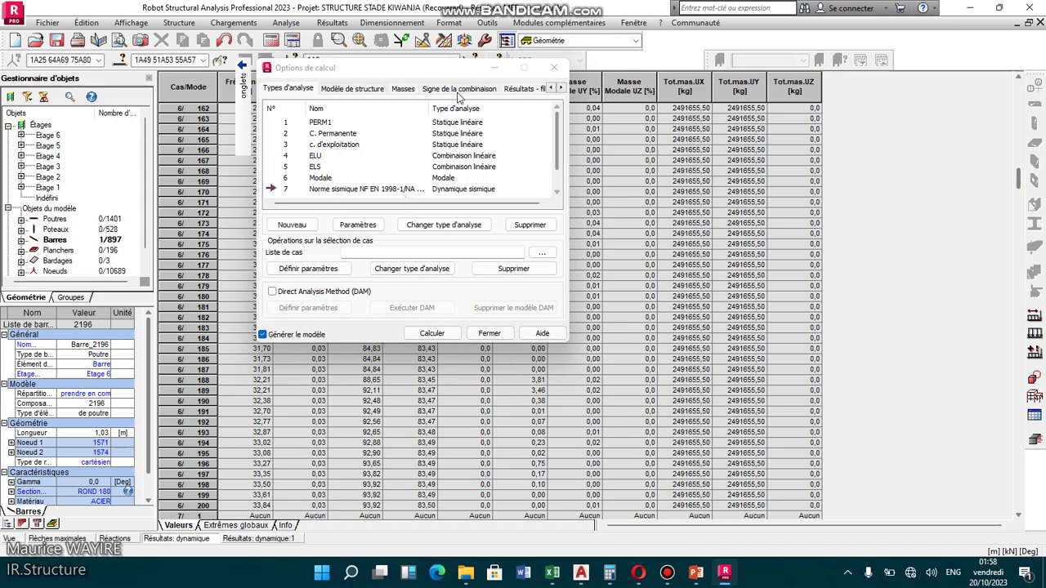
{"action": "left_click_drag", "start_coordinate": [426, 69], "coordinate": [430, 209]}
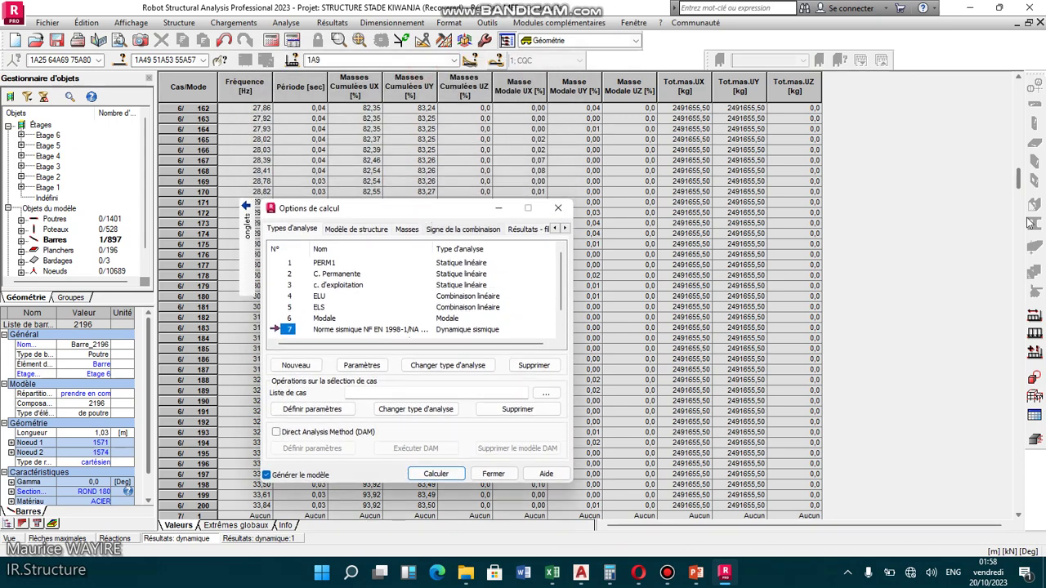
{"action": "left_click_drag", "start_coordinate": [1018, 178], "coordinate": [1018, 92]}
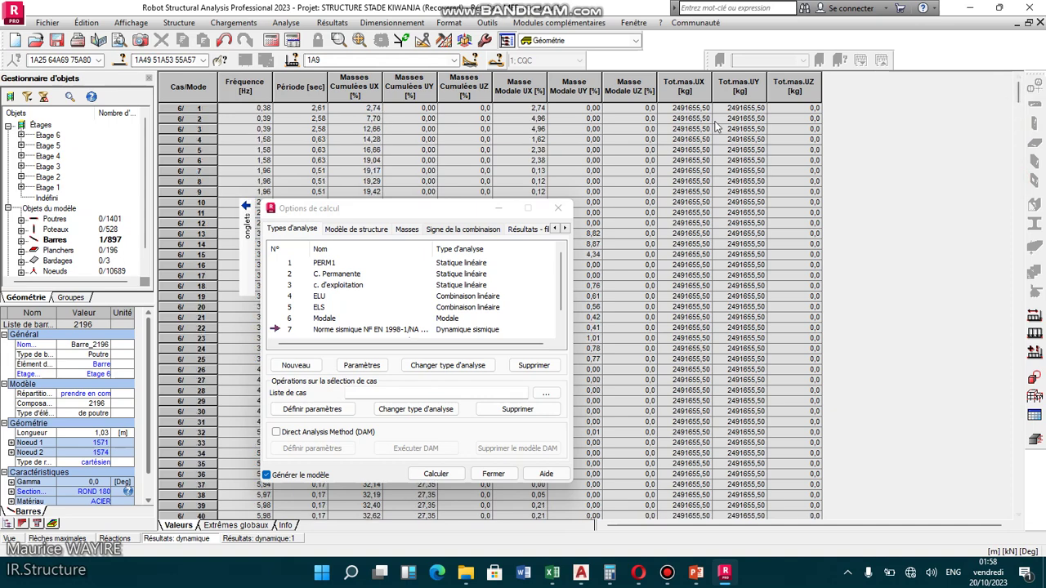
{"action": "left_click", "coordinate": [409, 209]}
{"action": "left_click_drag", "start_coordinate": [410, 208], "coordinate": [439, 92]}
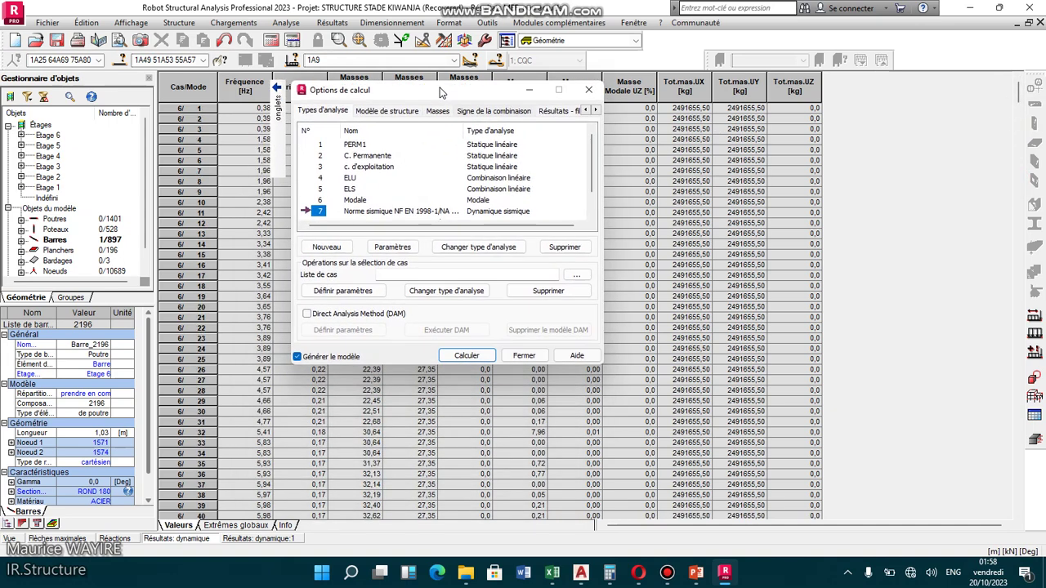
{"action": "left_click", "coordinate": [500, 110]}
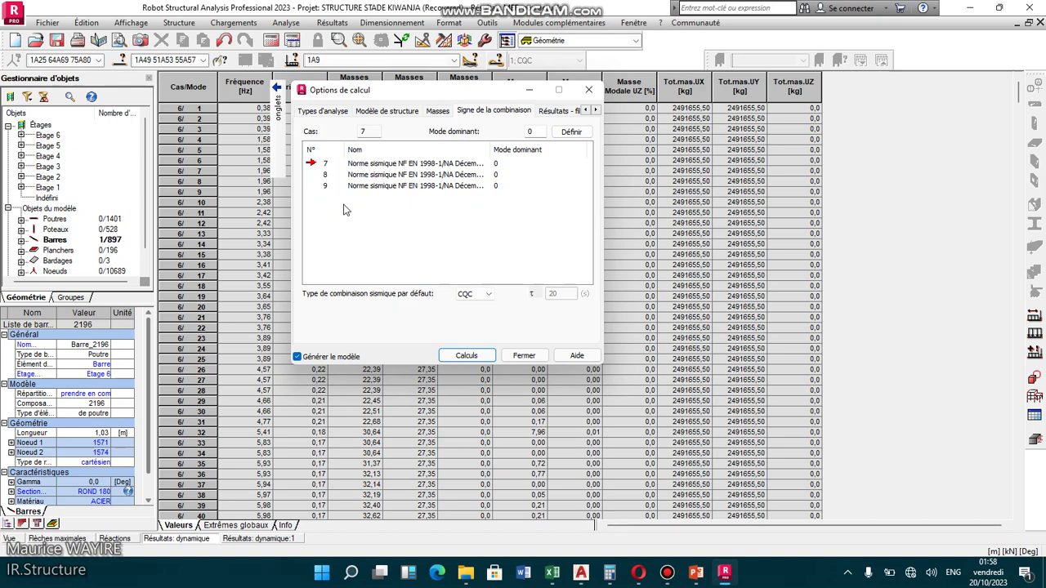
{"action": "double_click", "coordinate": [539, 133]}
{"action": "type", "text": "1"}
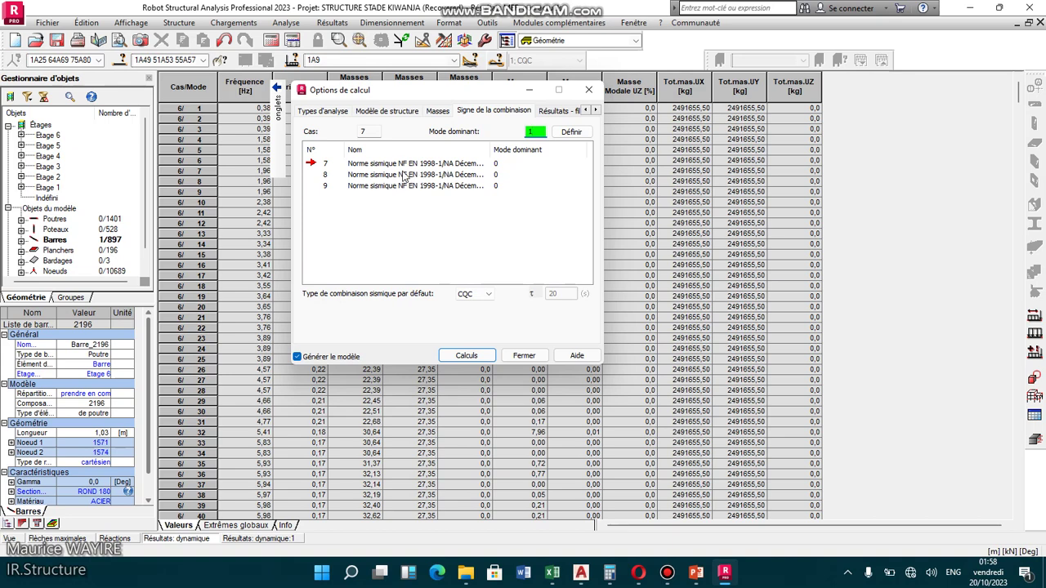
{"action": "left_click", "coordinate": [570, 132]}
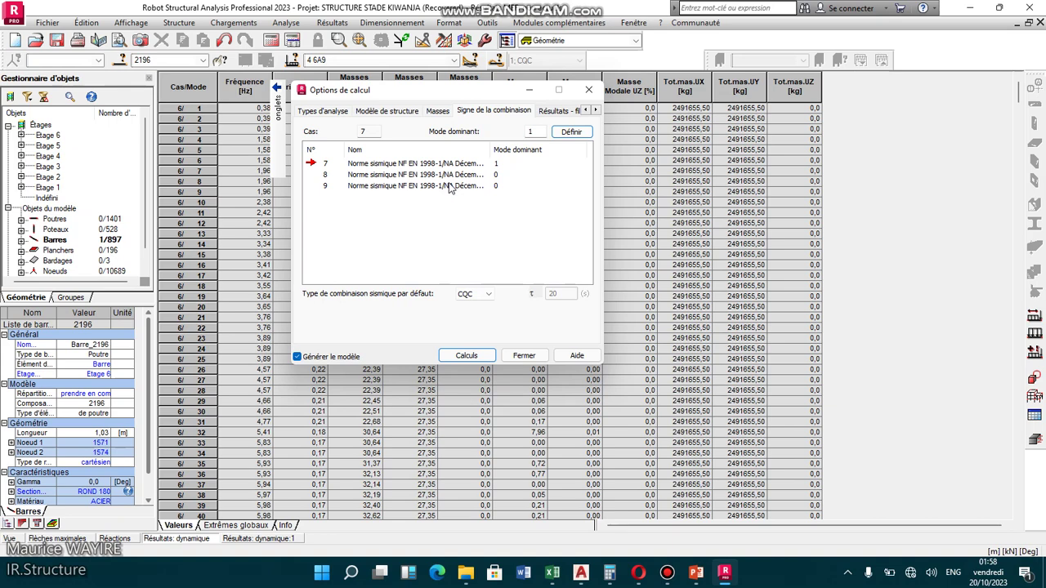
Define dominant mode 2 for seismic case 8 and widen the name column to show the full case names
{"action": "left_click", "coordinate": [325, 174]}
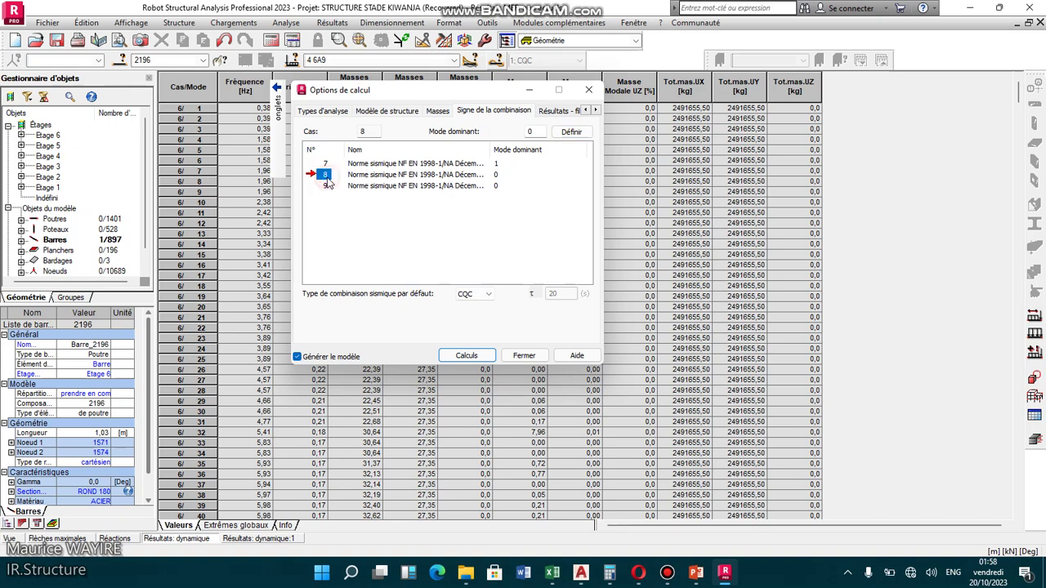
{"action": "left_click", "coordinate": [528, 132]}
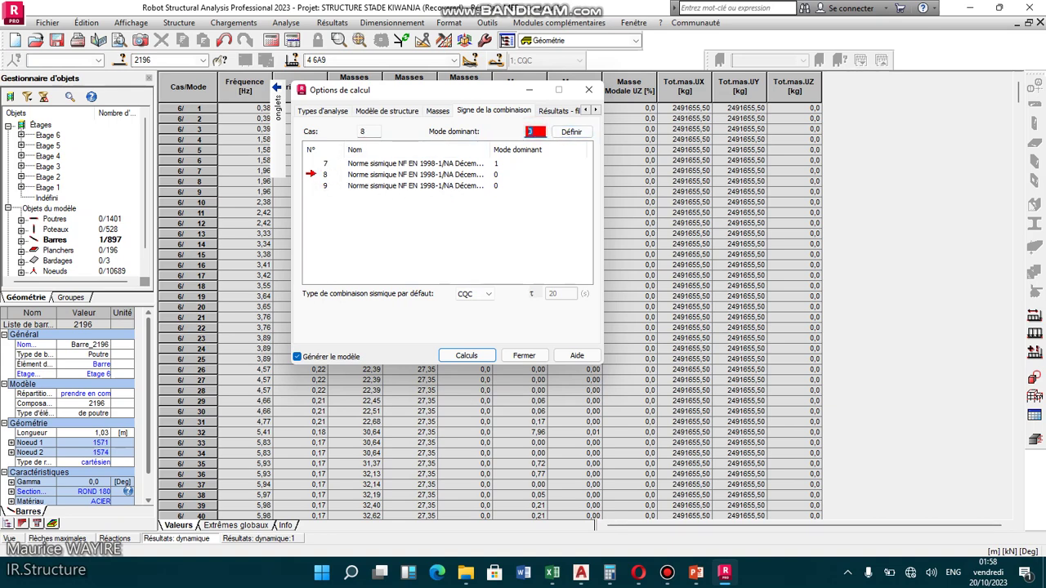
{"action": "type", "text": "2"}
{"action": "left_click", "coordinate": [571, 132]}
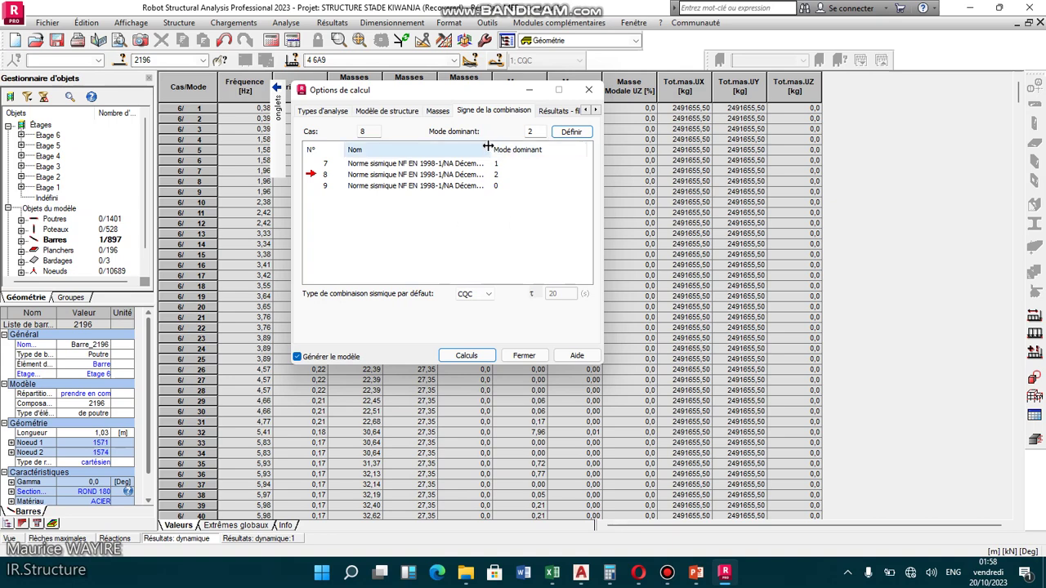
{"action": "left_click_drag", "start_coordinate": [491, 150], "coordinate": [563, 149]}
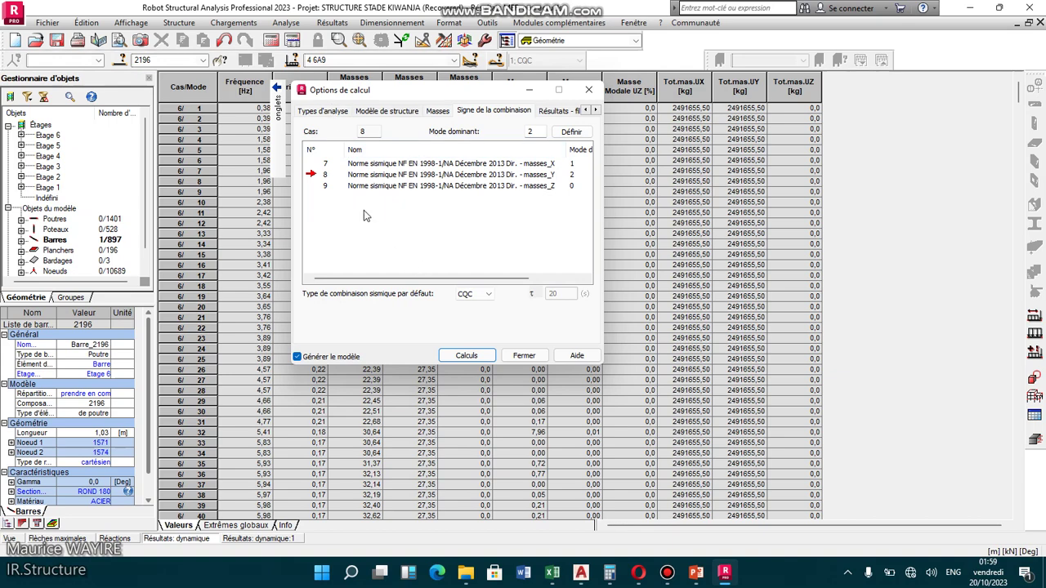
Review seismic case 7's NF EN 1998-1 parameters and the AIN department's seismicity zone description, and accept them
{"action": "left_click", "coordinate": [325, 113]}
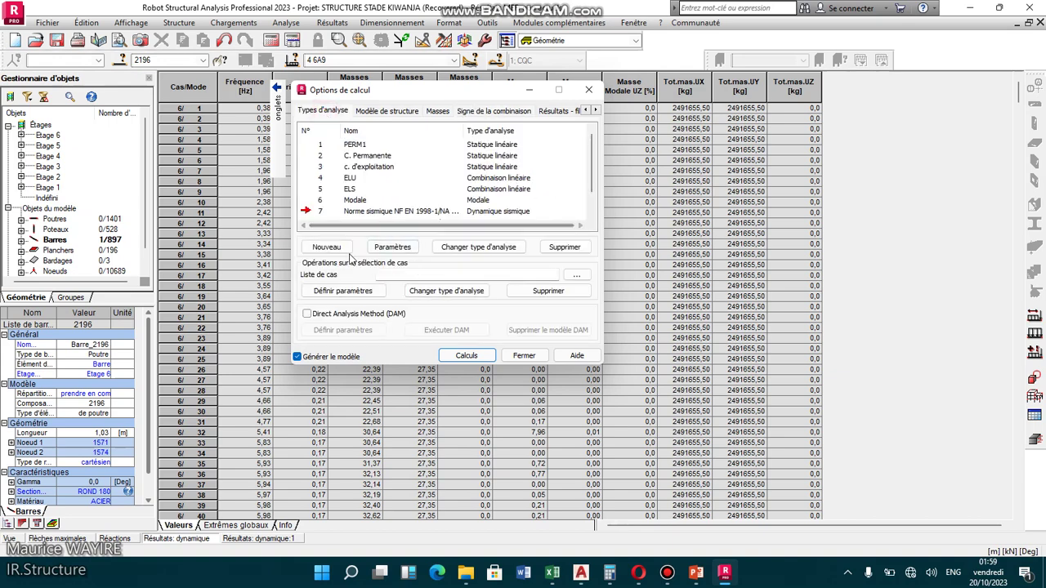
{"action": "left_click", "coordinate": [384, 249]}
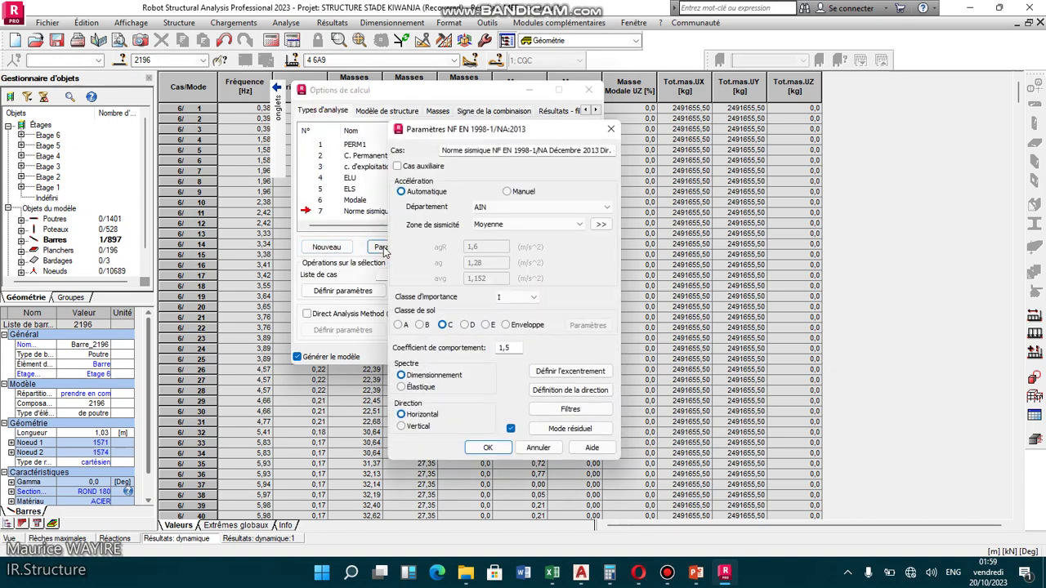
{"action": "left_click_drag", "start_coordinate": [476, 128], "coordinate": [404, 86]}
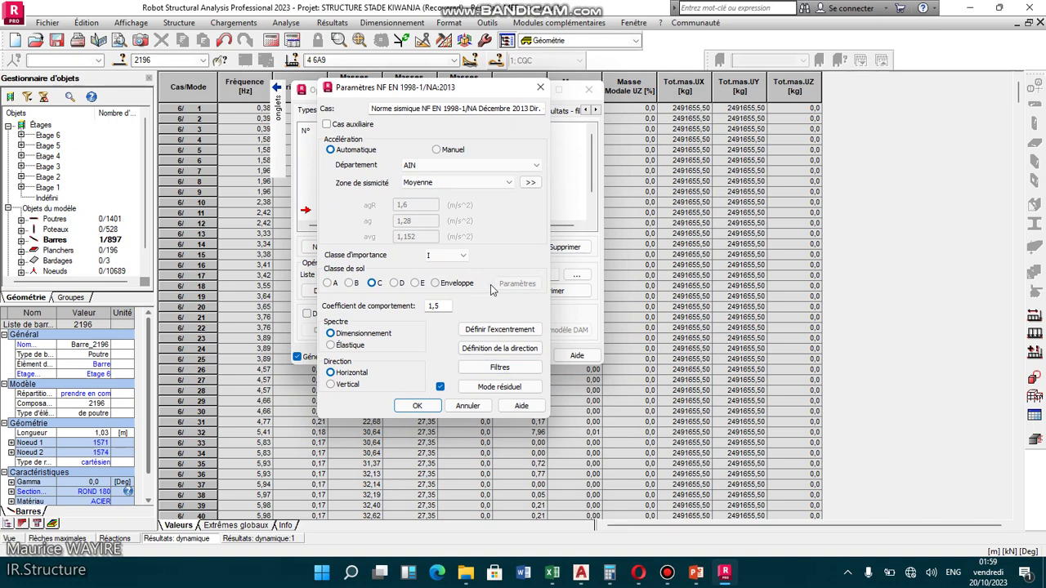
{"action": "left_click", "coordinate": [530, 183]}
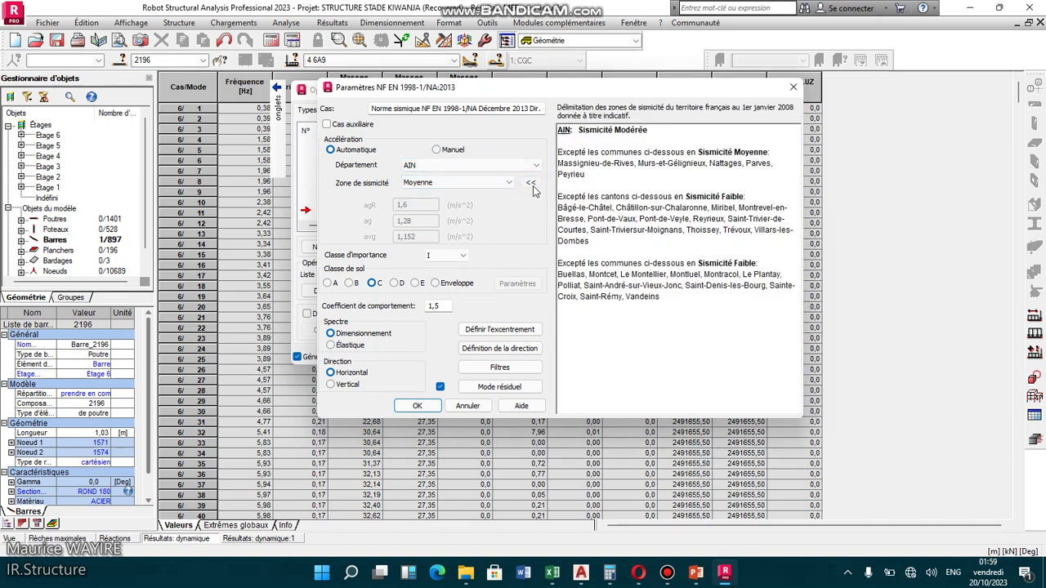
{"action": "left_click", "coordinate": [531, 183]}
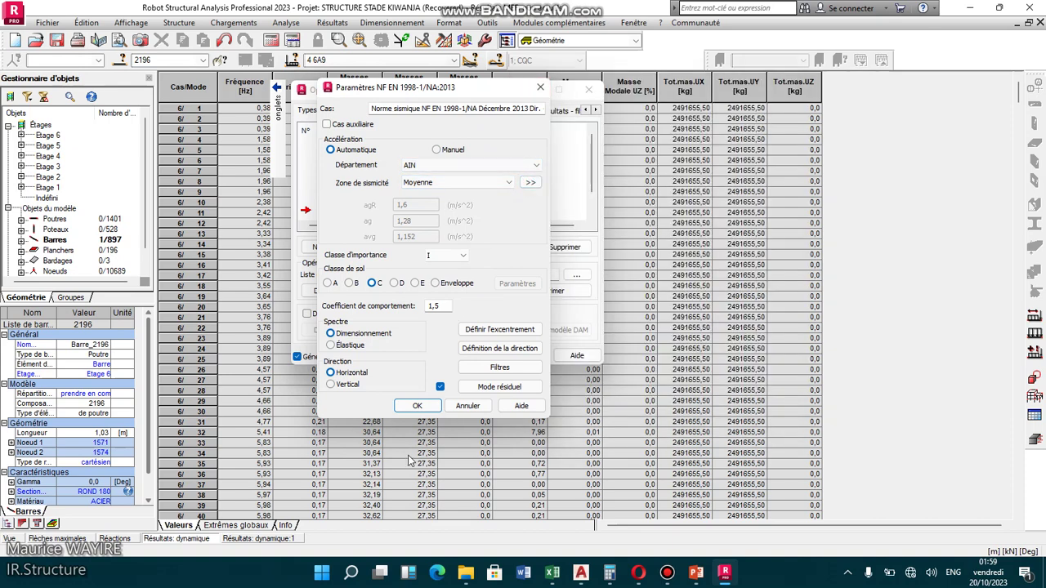
{"action": "left_click", "coordinate": [414, 406]}
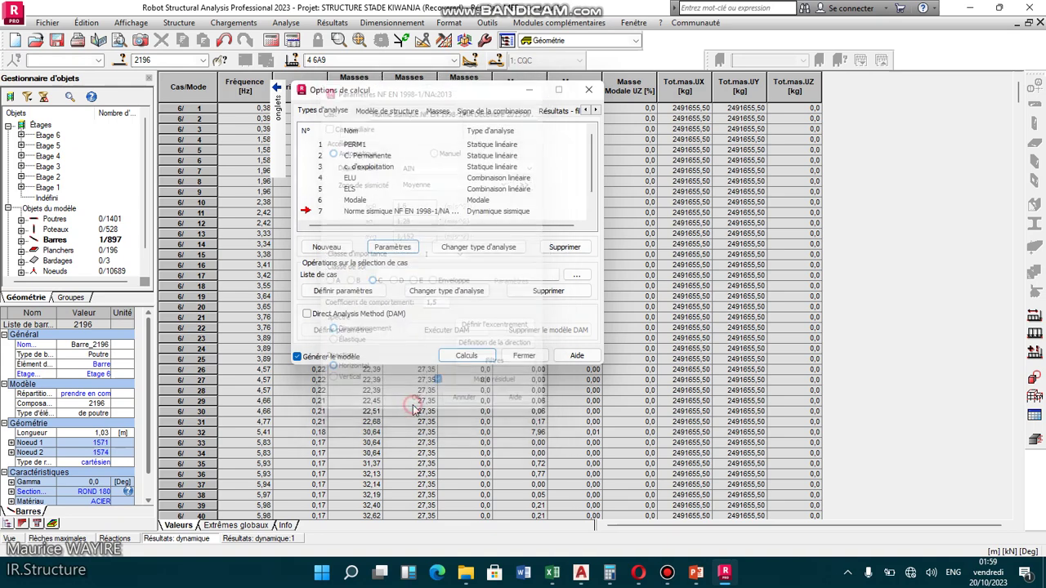
Define dominant mode 3 for the combination sign of seismic case 9, direction masses_Z
{"action": "left_click", "coordinate": [493, 112]}
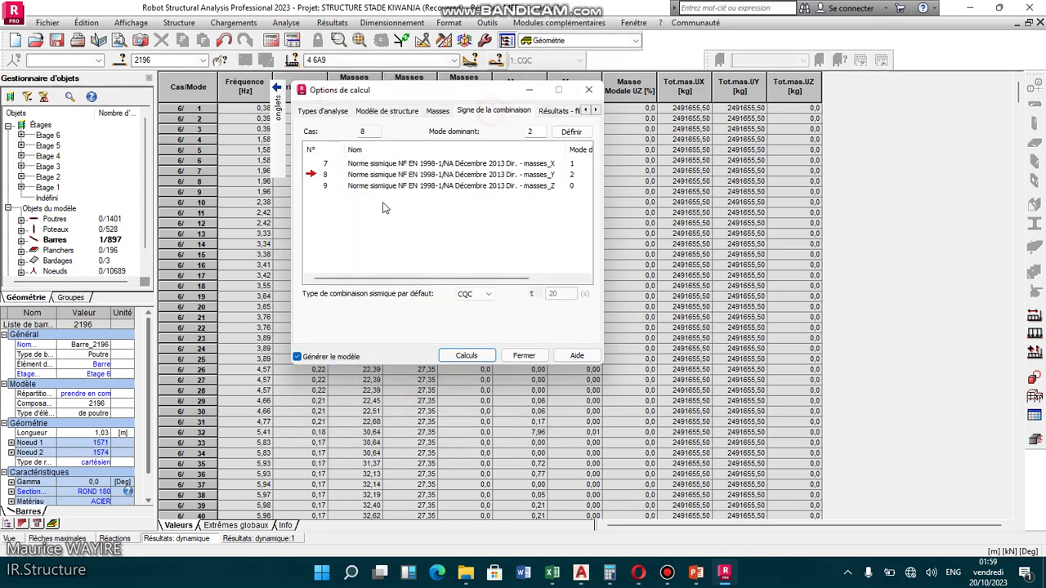
{"action": "left_click", "coordinate": [324, 187]}
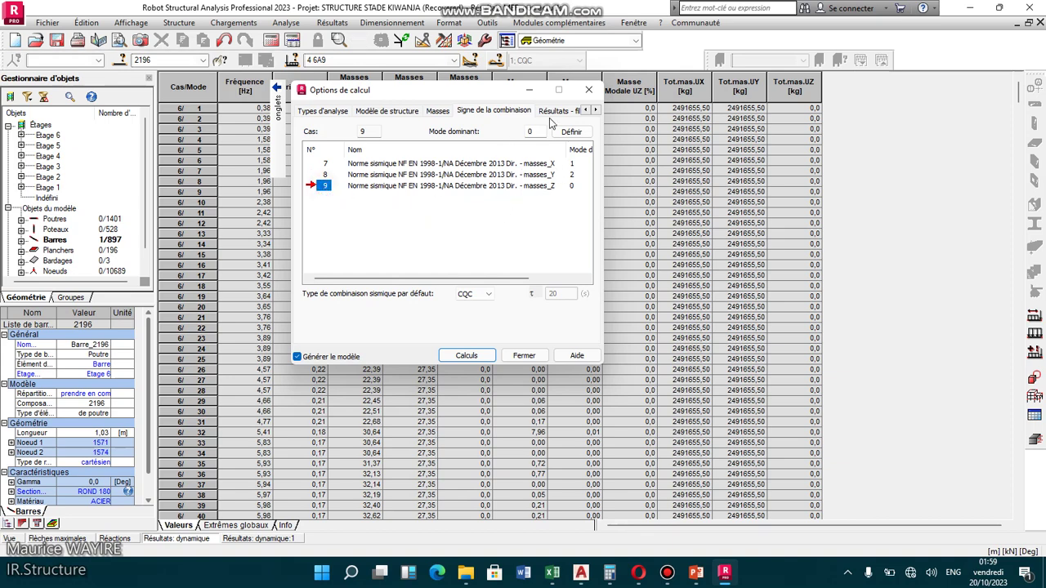
{"action": "left_click", "coordinate": [524, 132]}
{"action": "type", "text": "3"}
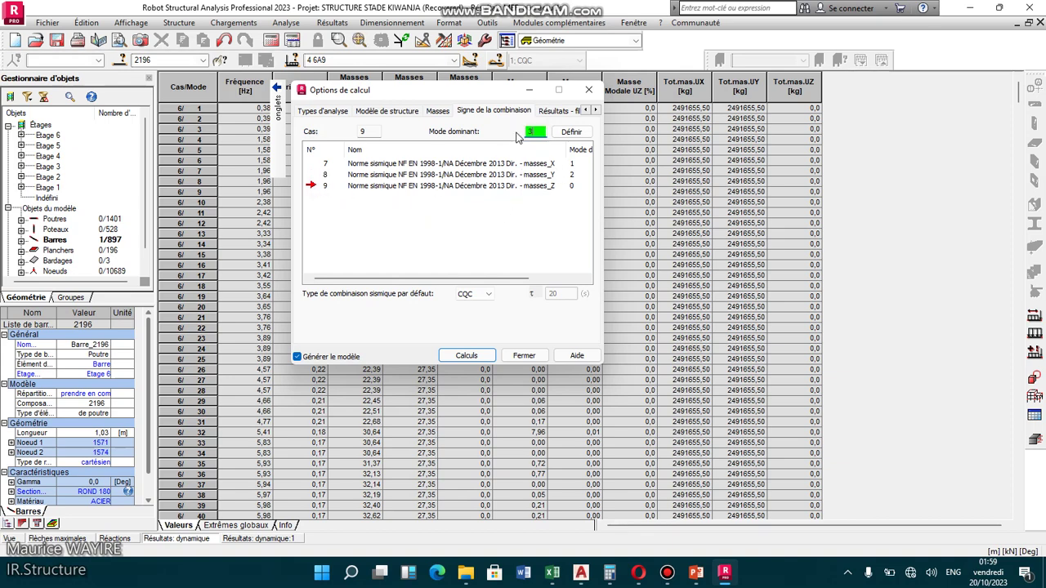
{"action": "left_click", "coordinate": [572, 131]}
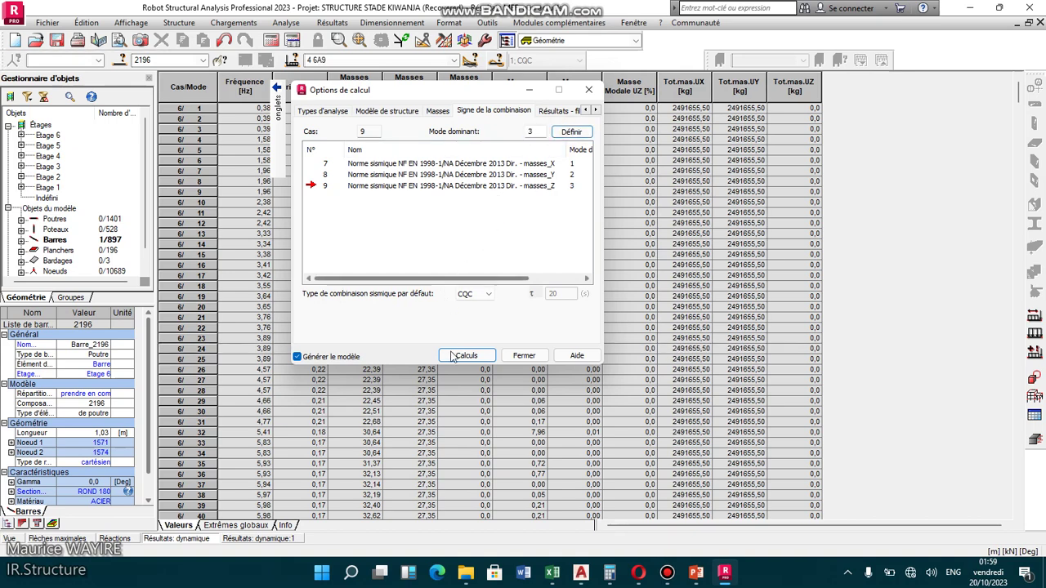
Keep CQC as the default seismic combination type and run the structure's calculation
{"action": "left_click", "coordinate": [487, 294]}
{"action": "left_click", "coordinate": [487, 295]}
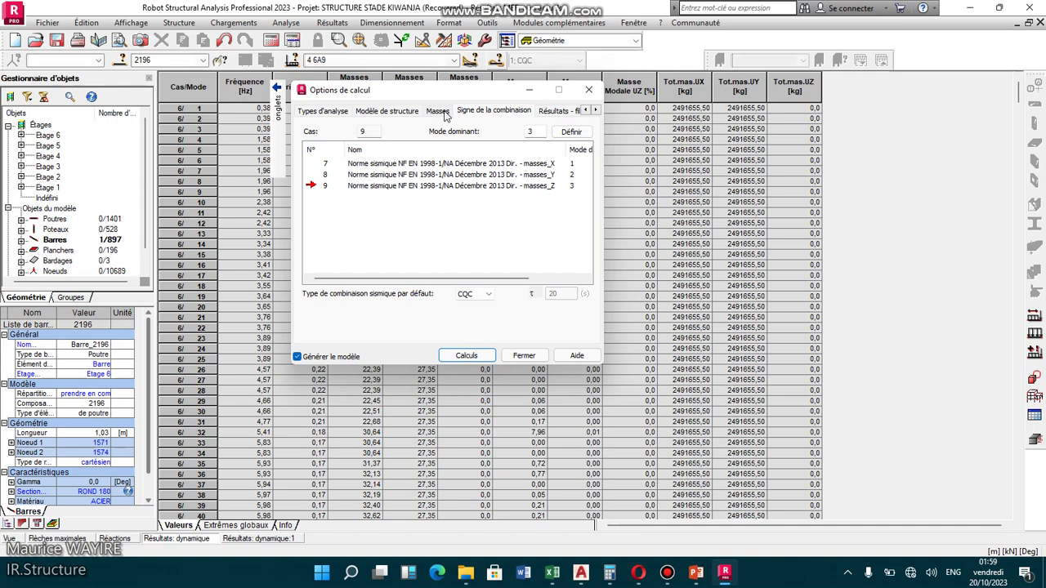
{"action": "left_click", "coordinate": [467, 356]}
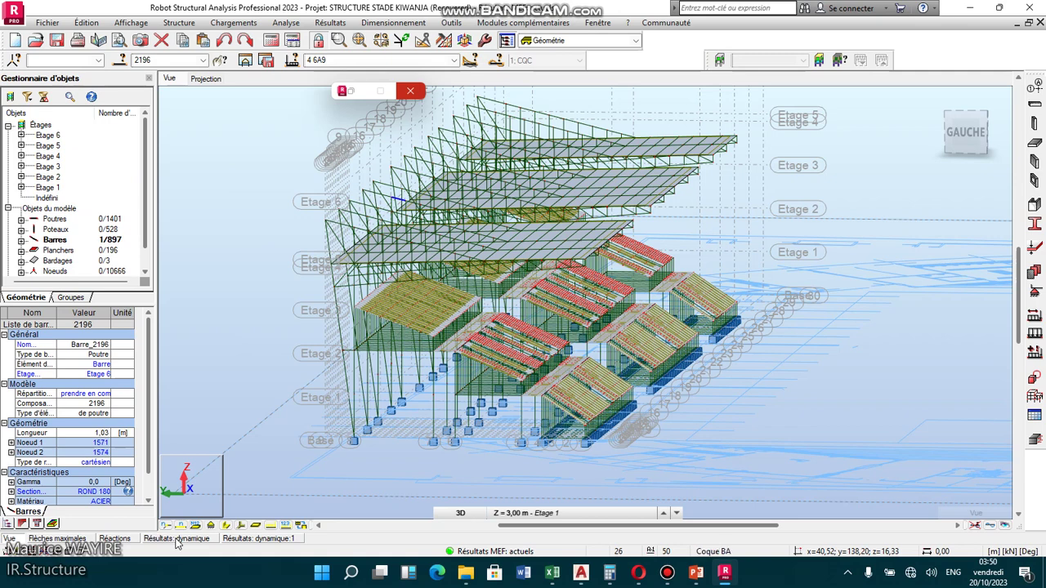
Examine the periods, cumulative masses and residual modes of cases 6 to 9 in the dynamic results table
{"action": "left_click", "coordinate": [245, 540]}
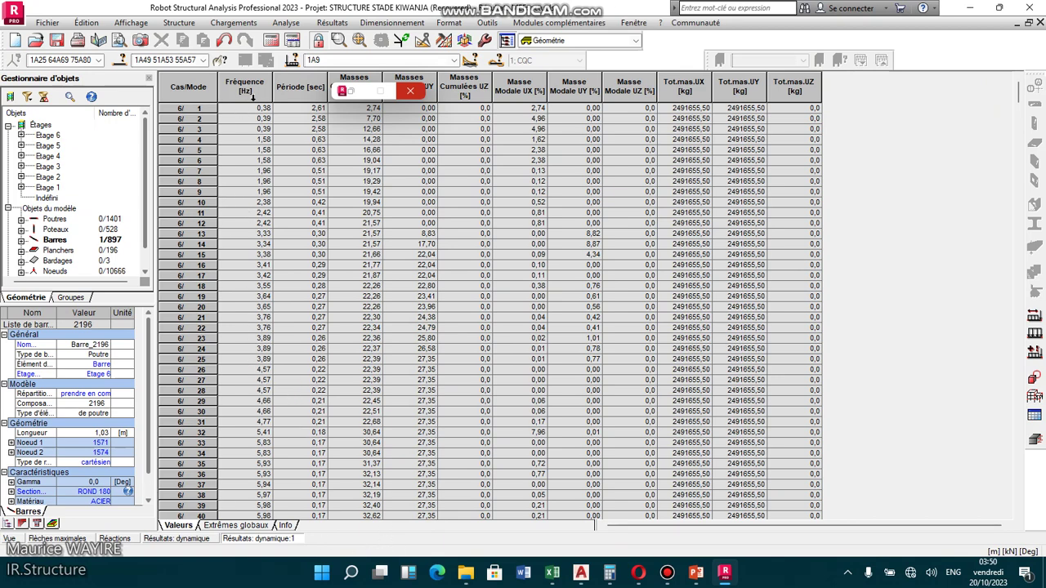
{"action": "left_click", "coordinate": [196, 108]}
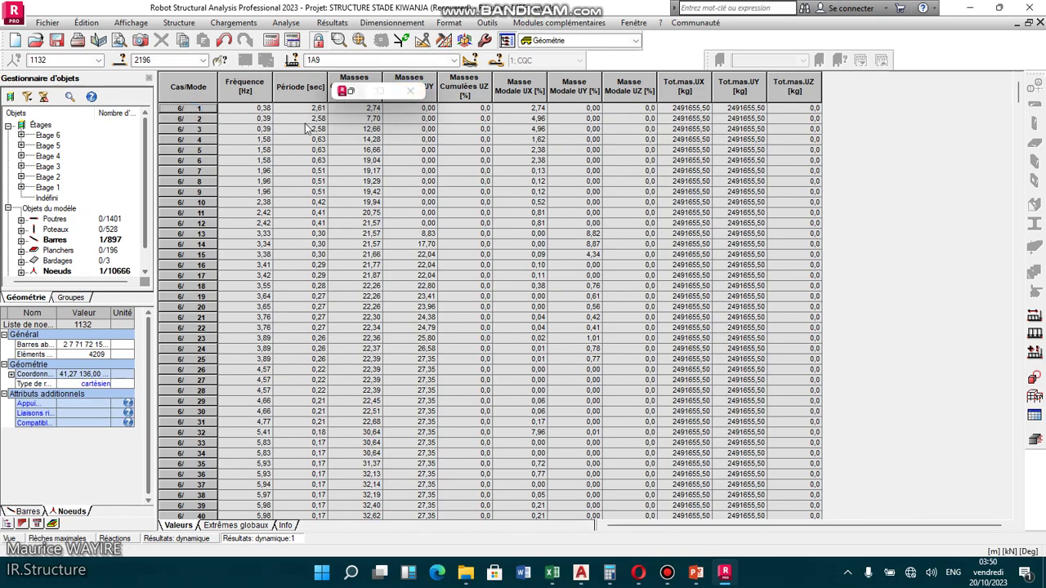
{"action": "scroll", "coordinate": [307, 129], "scroll_direction": "down", "scroll_amount": 2}
{"action": "scroll", "coordinate": [307, 129], "scroll_direction": "down", "scroll_amount": 20}
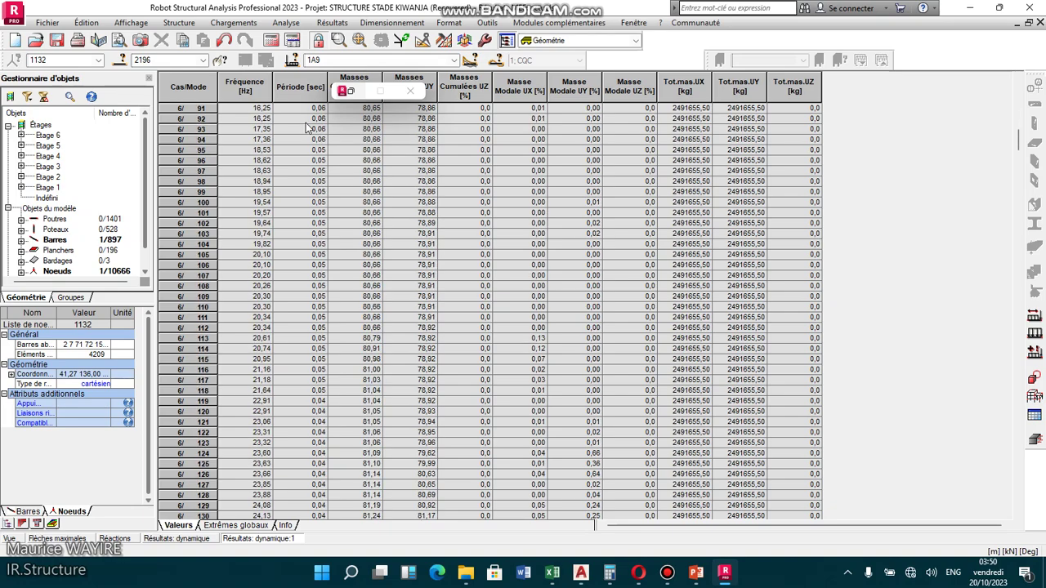
{"action": "scroll", "coordinate": [308, 129], "scroll_direction": "down", "scroll_amount": 20}
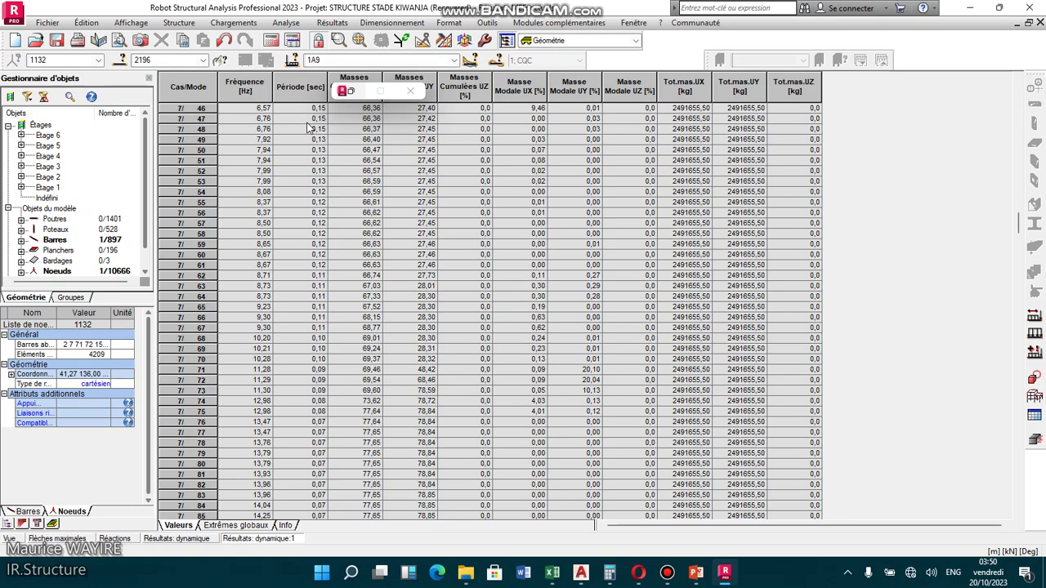
{"action": "scroll", "coordinate": [307, 129], "scroll_direction": "down", "scroll_amount": 20}
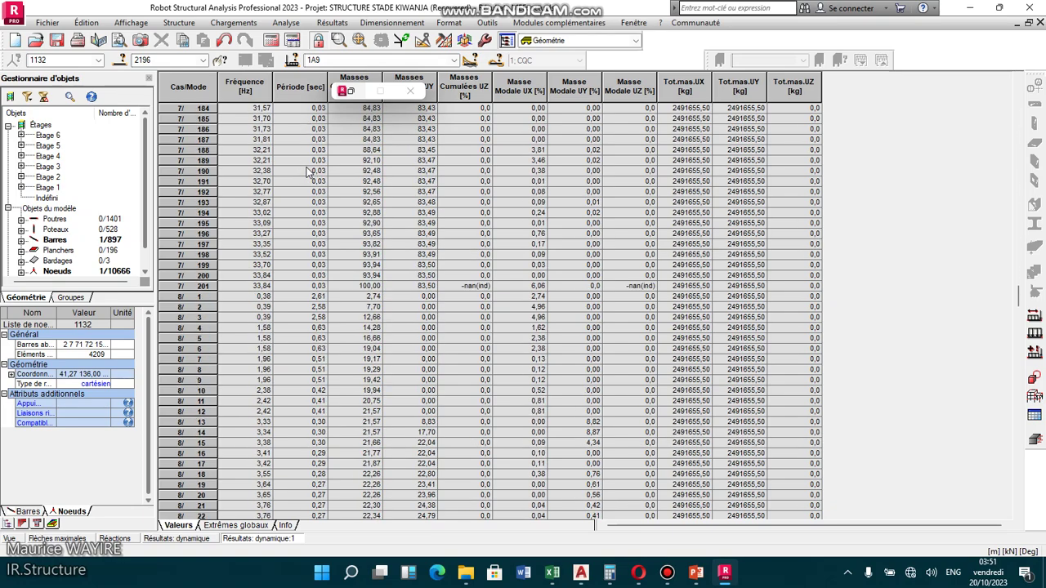
{"action": "scroll", "coordinate": [307, 171], "scroll_direction": "down", "scroll_amount": 20}
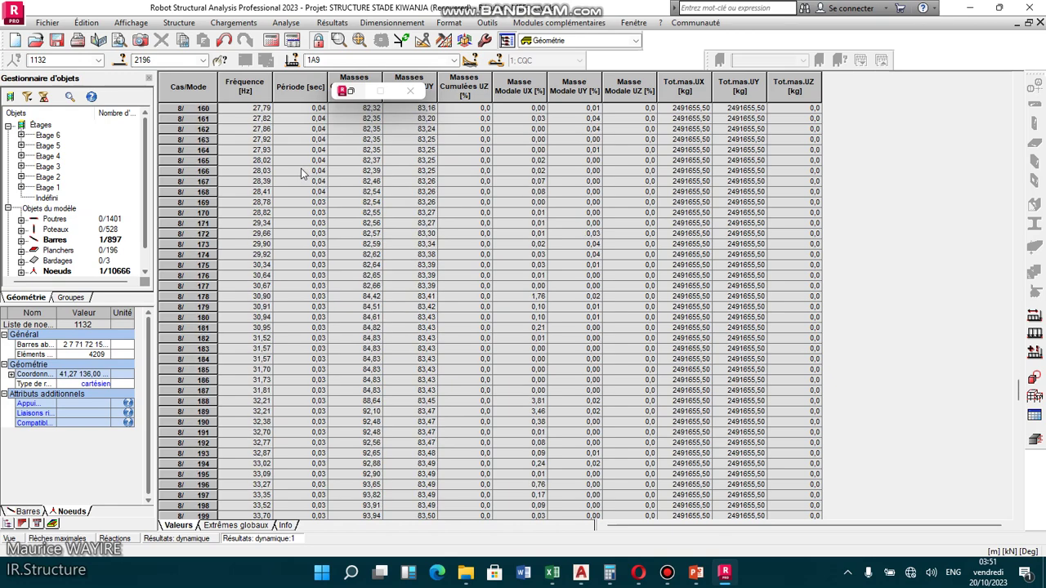
{"action": "scroll", "coordinate": [299, 172], "scroll_direction": "down", "scroll_amount": 10}
{"action": "scroll", "coordinate": [299, 172], "scroll_direction": "up", "scroll_amount": 12}
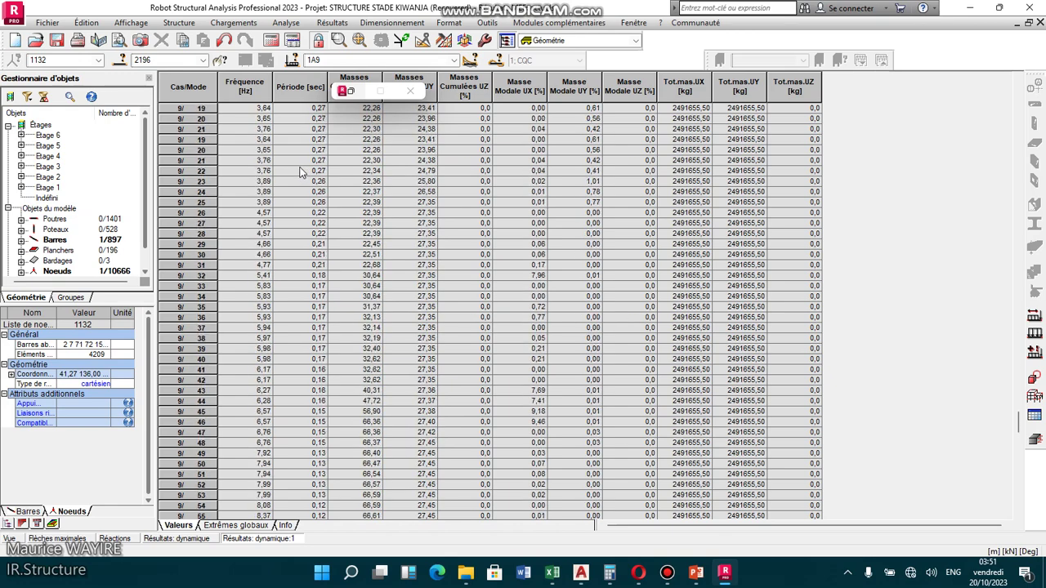
{"action": "scroll", "coordinate": [299, 172], "scroll_direction": "up", "scroll_amount": 10}
{"action": "scroll", "coordinate": [300, 172], "scroll_direction": "down", "scroll_amount": 1}
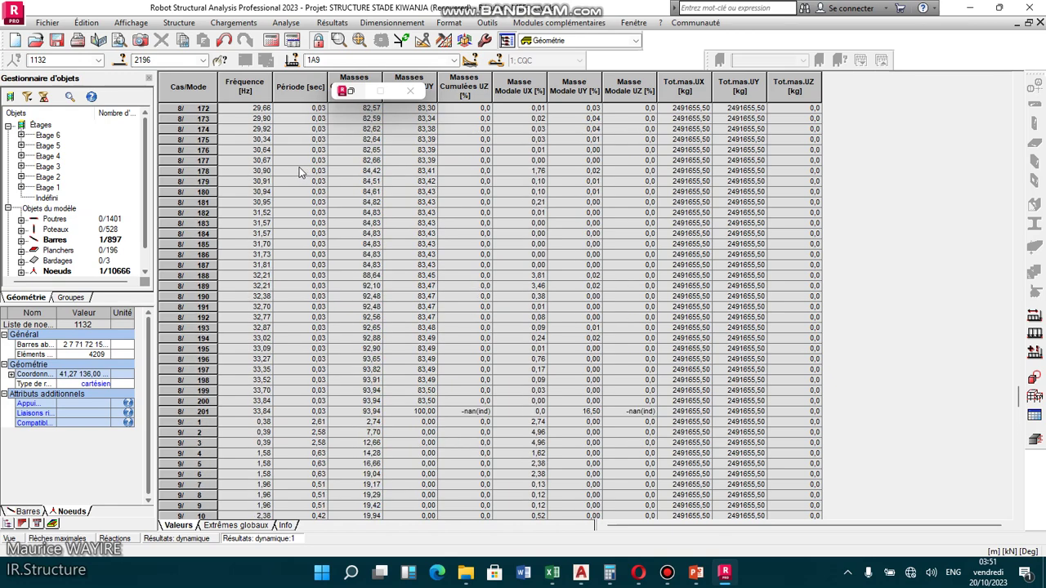
{"action": "scroll", "coordinate": [299, 172], "scroll_direction": "up", "scroll_amount": 2}
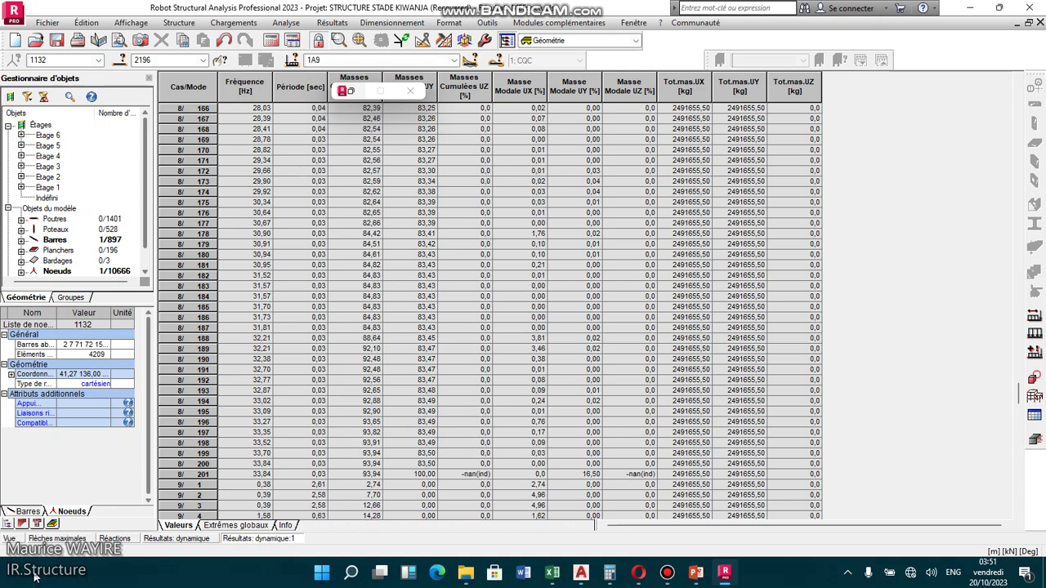
Return to the 3D model view and inspect the whole stadium structure
{"action": "left_click", "coordinate": [6, 538]}
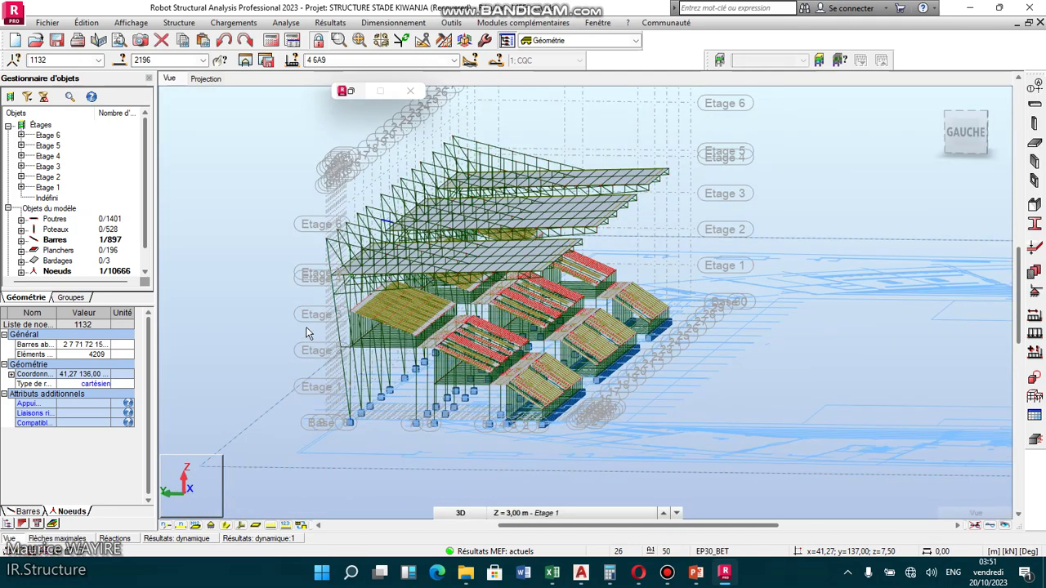
{"action": "scroll", "coordinate": [307, 332], "scroll_direction": "up", "scroll_amount": 2}
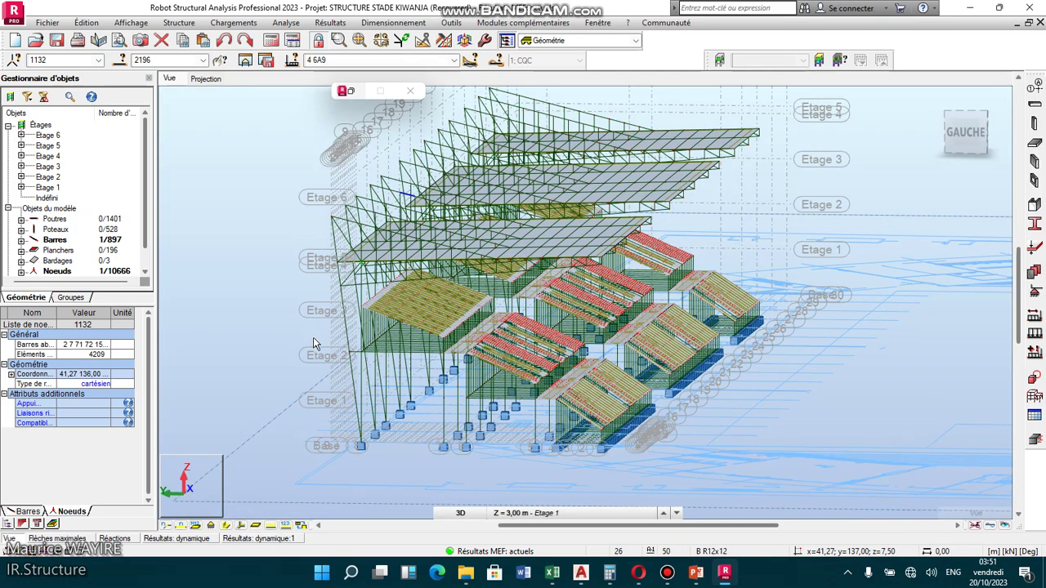
{"action": "scroll", "coordinate": [314, 339], "scroll_direction": "down", "scroll_amount": 2}
{"action": "scroll", "coordinate": [319, 238], "scroll_direction": "up", "scroll_amount": 3}
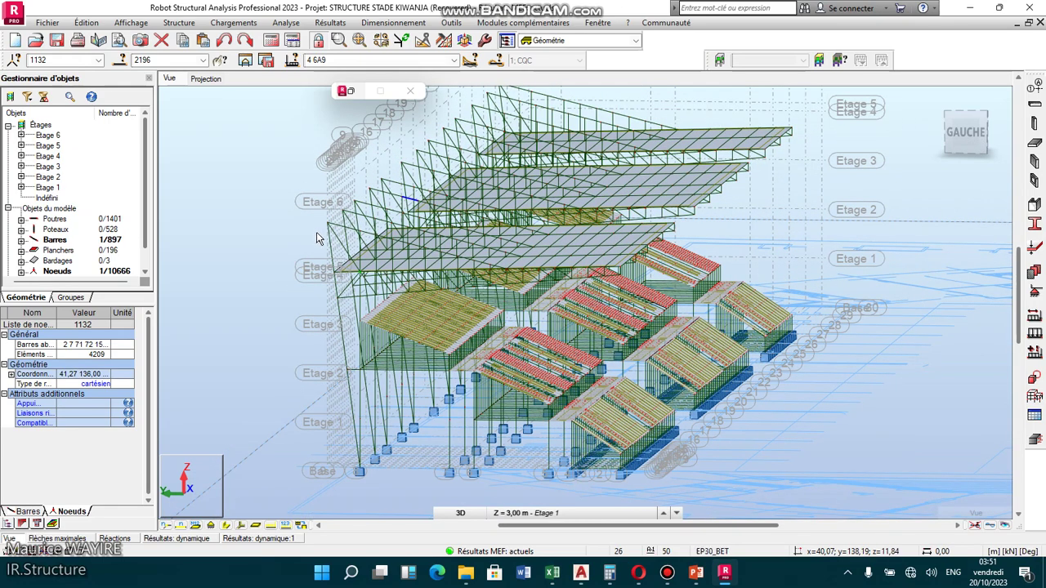
{"action": "scroll", "coordinate": [342, 260], "scroll_direction": "down", "scroll_amount": 1}
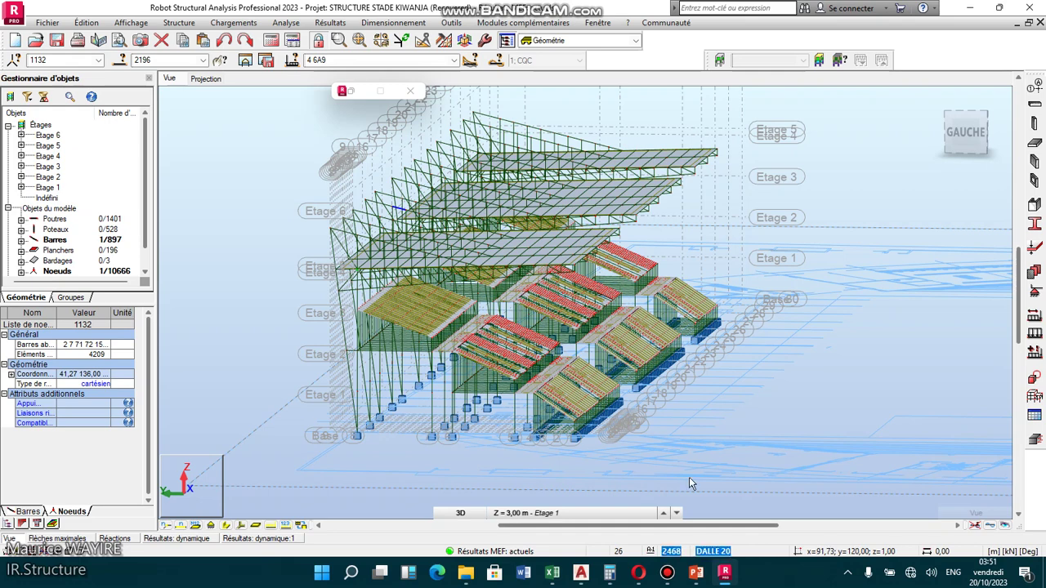
{"action": "left_click", "coordinate": [662, 580]}
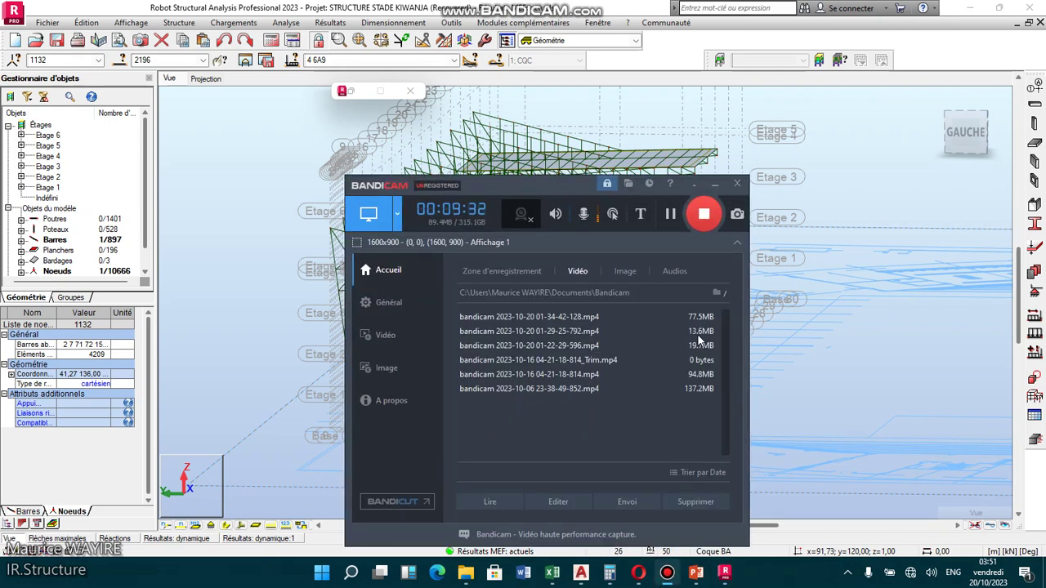